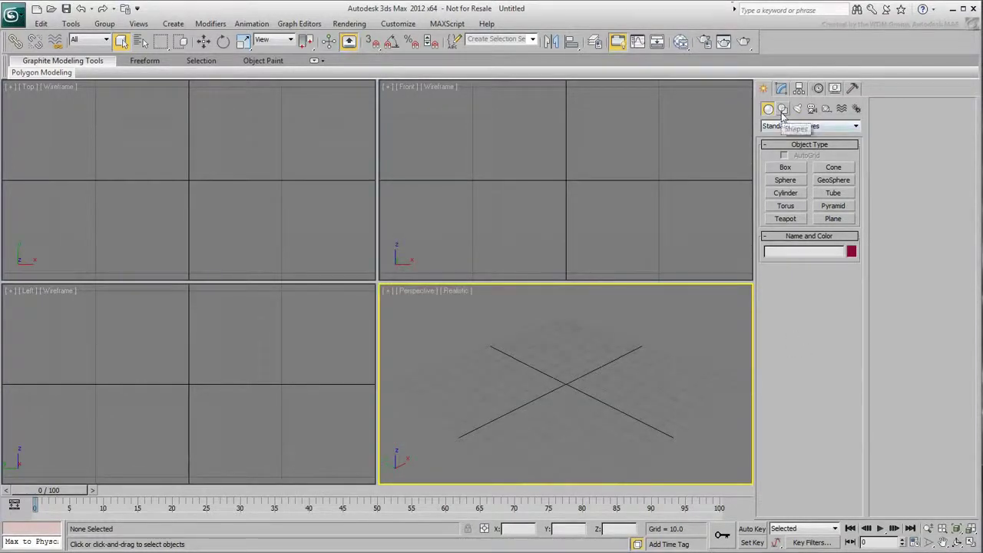
- Create a spline text shape reading "FROM THE DIRECTOR OF" in the Front view, placed on the vertical axis
left_click(782, 109)
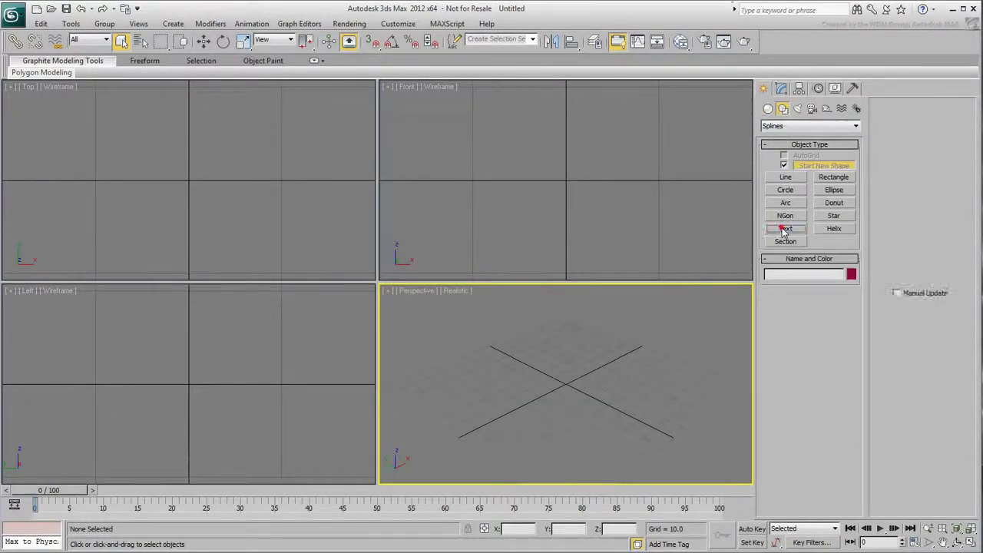
left_click(784, 228)
left_click_drag(815, 410, 778, 410)
type("FROM THE DIRECT")
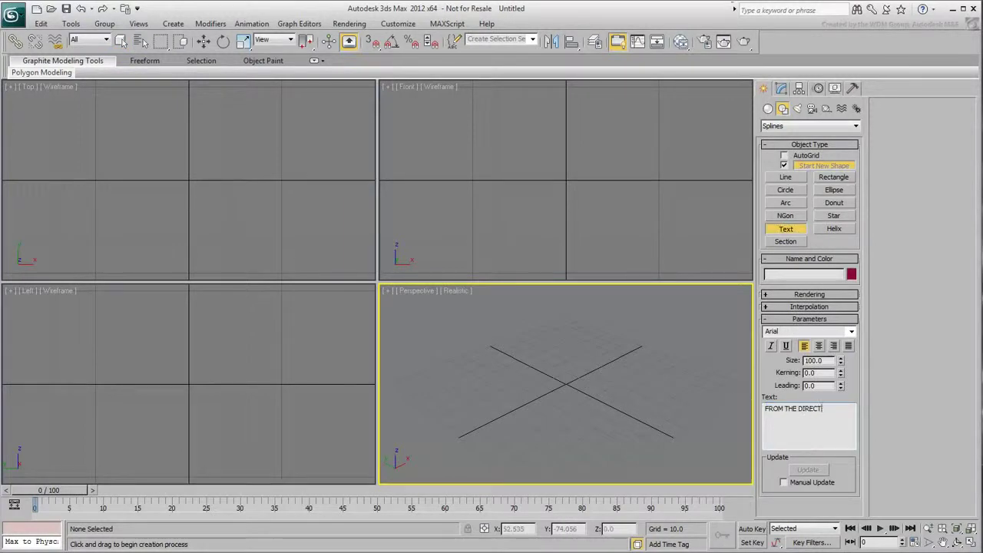
type("OR OF")
left_click(566, 140)
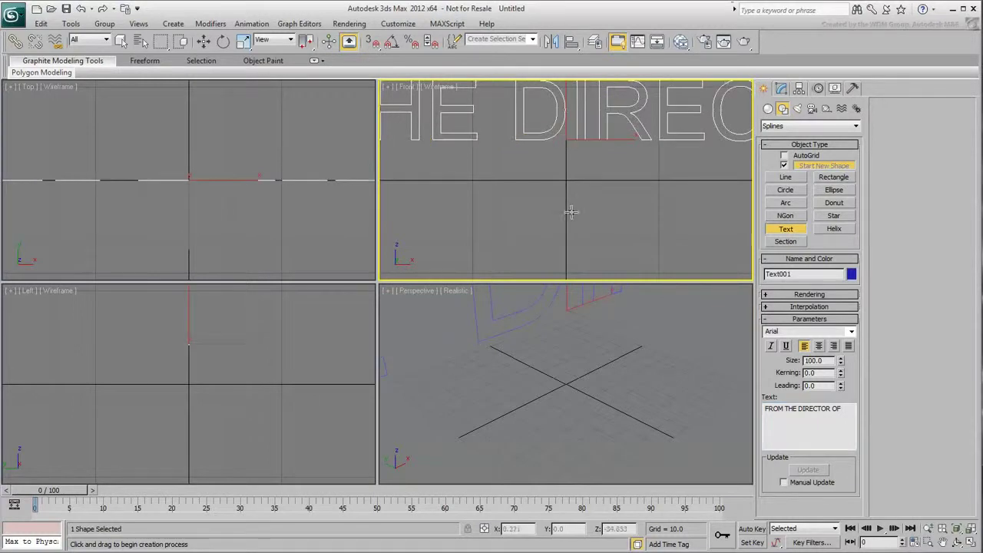
scroll(572, 211, "down", 5)
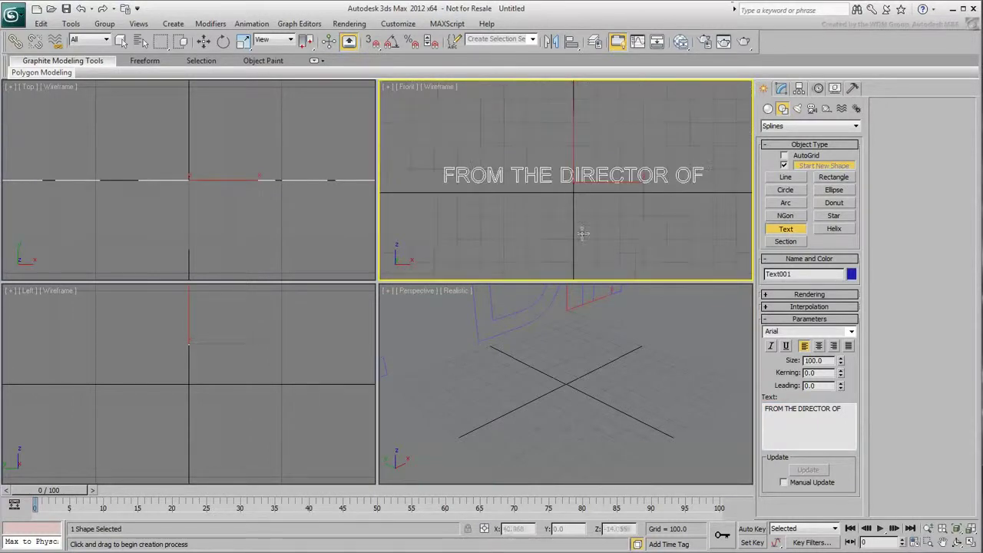
scroll(577, 392, "down", 5)
middle_click_drag(597, 397, 610, 376)
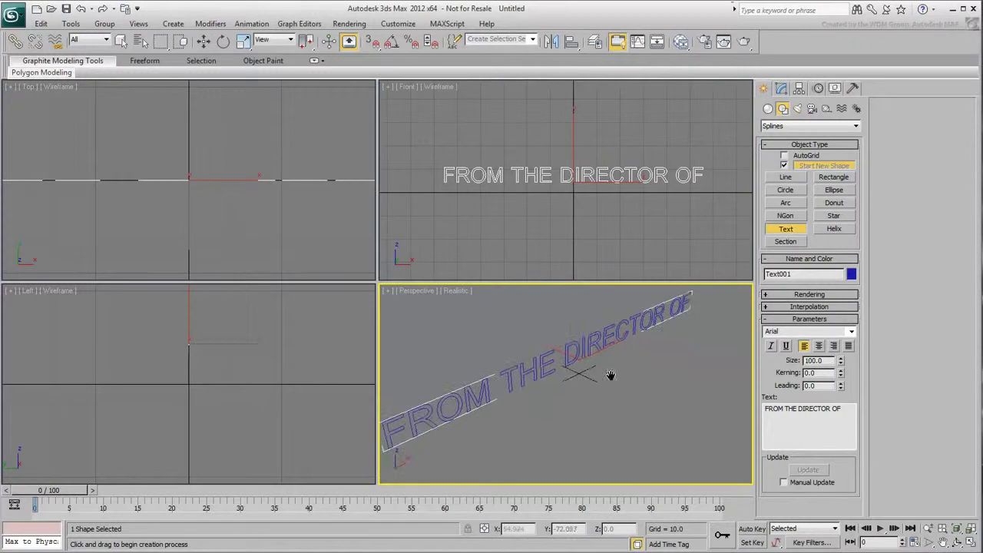
- Change the font of the "FROM THE DIRECTOR OF" text to Arial Narrow
left_click(781, 90)
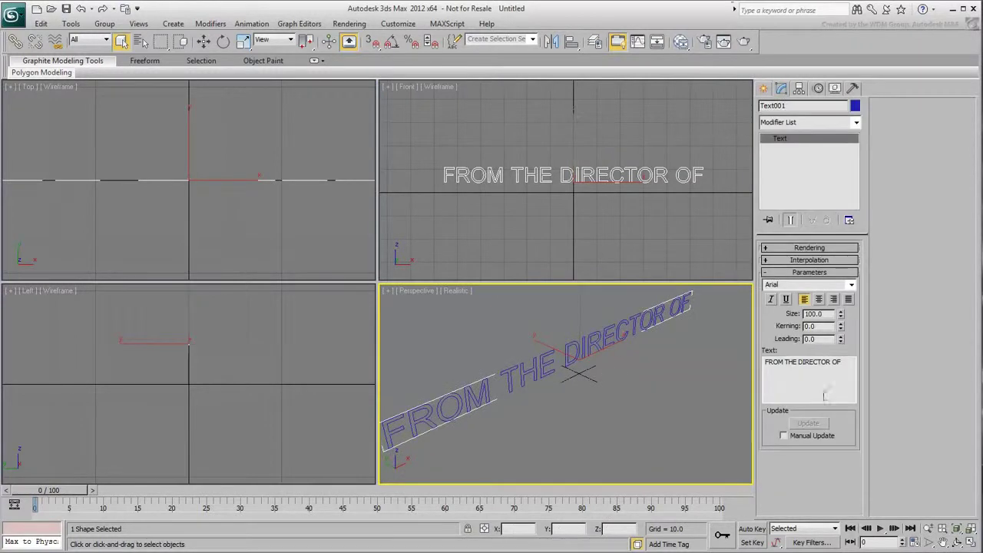
left_click(851, 286)
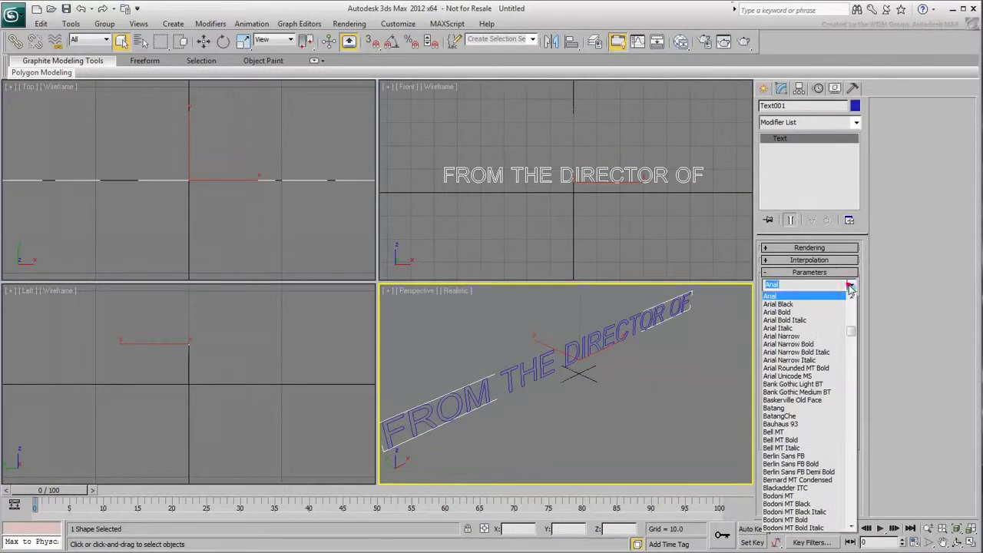
left_click(793, 337)
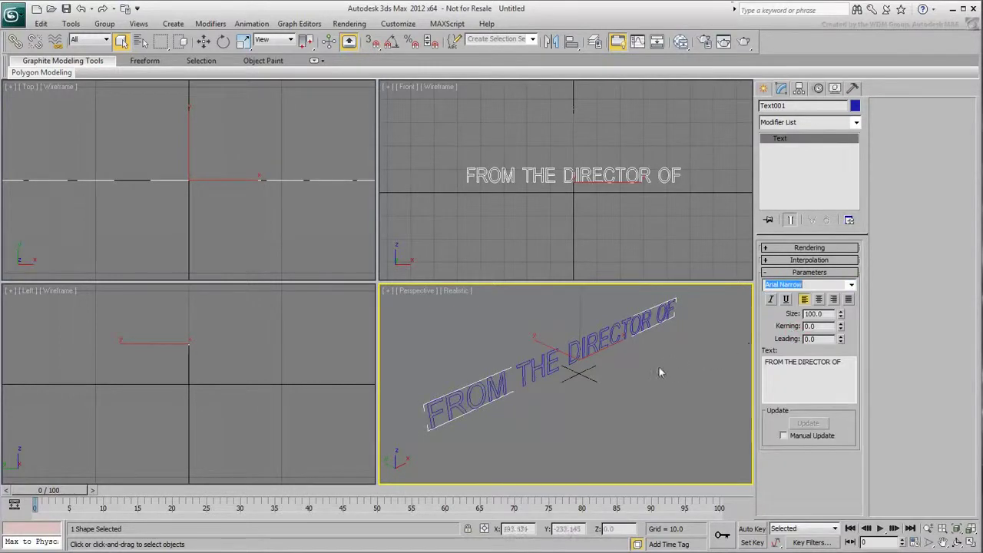
- Create a second text shape reading "QUAKE" centred below the first line in the Front view
left_click(763, 89)
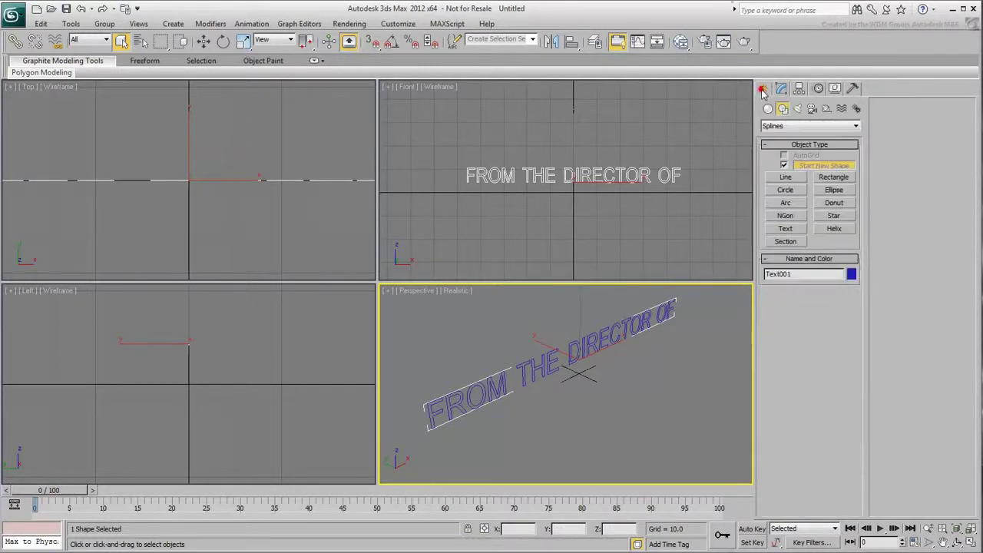
left_click(784, 228)
left_click_drag(850, 413, 766, 411)
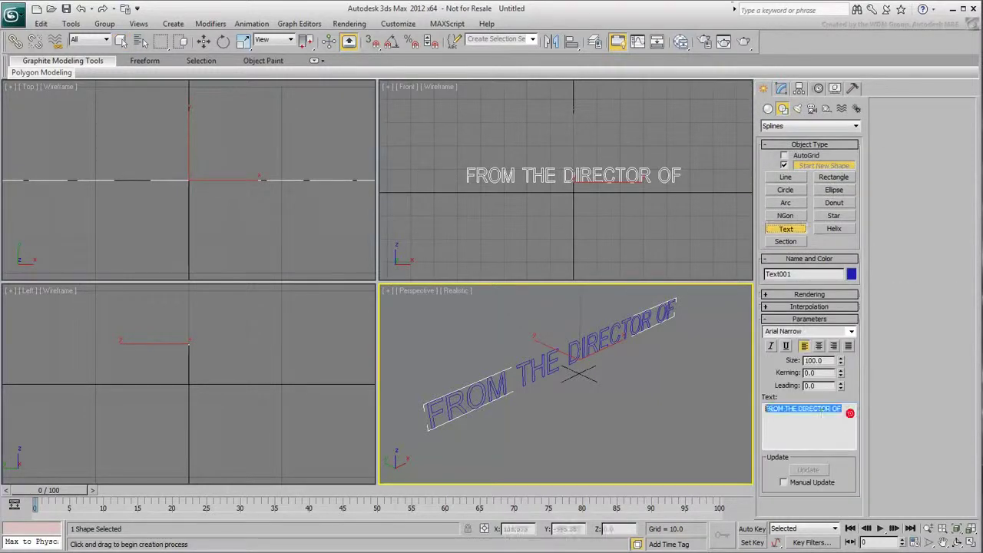
type("QUAKE")
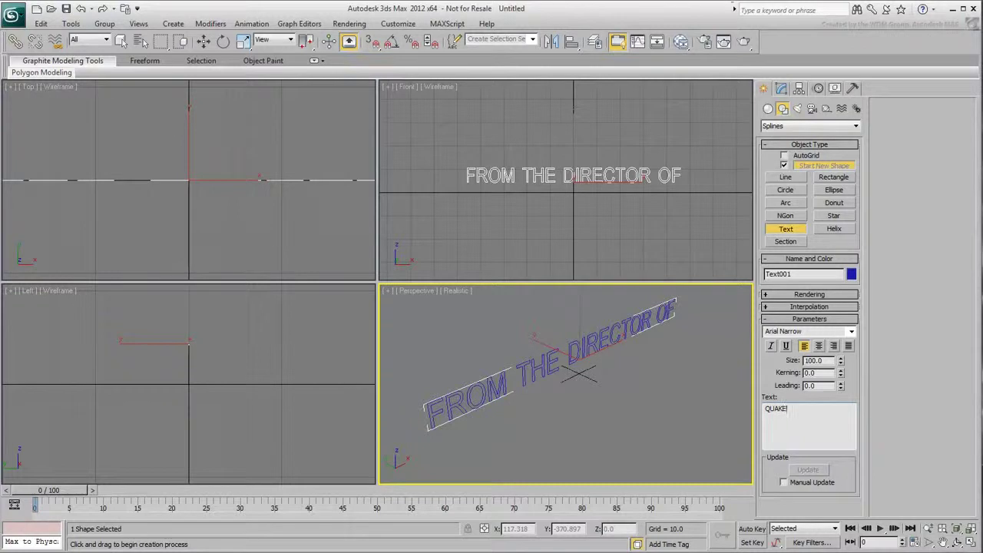
left_click(574, 217)
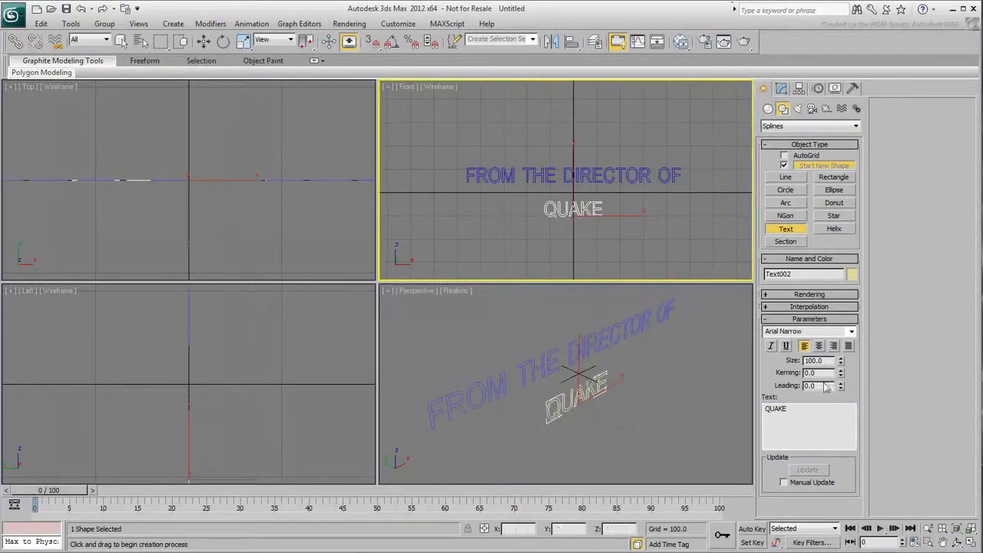
- Set the size of the "QUAKE" text to 160
double_click(814, 360)
type("160")
key("Return")
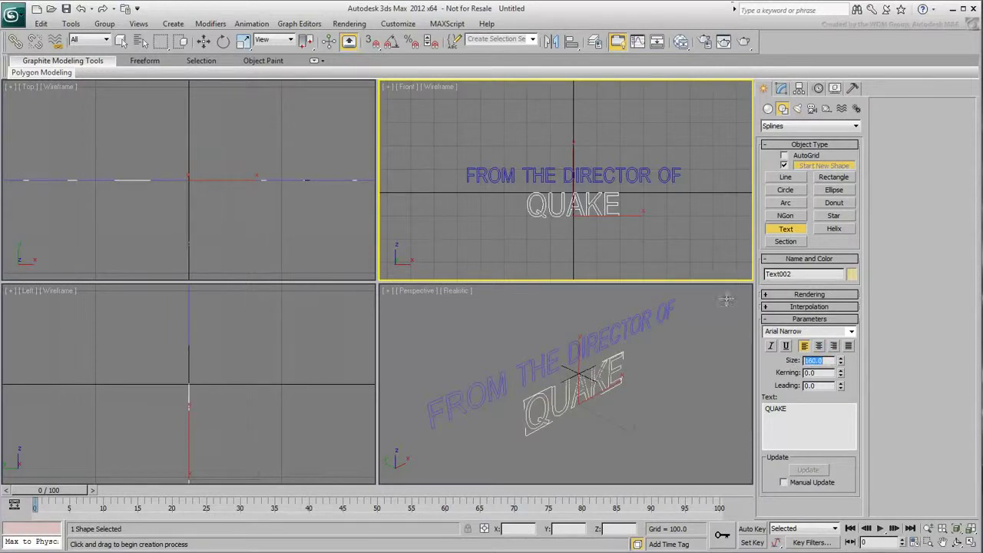
- Move both text shapes up in the Front view to sit just above the zero level line, and fine-tune their horizontal alignment
key("alt+w")
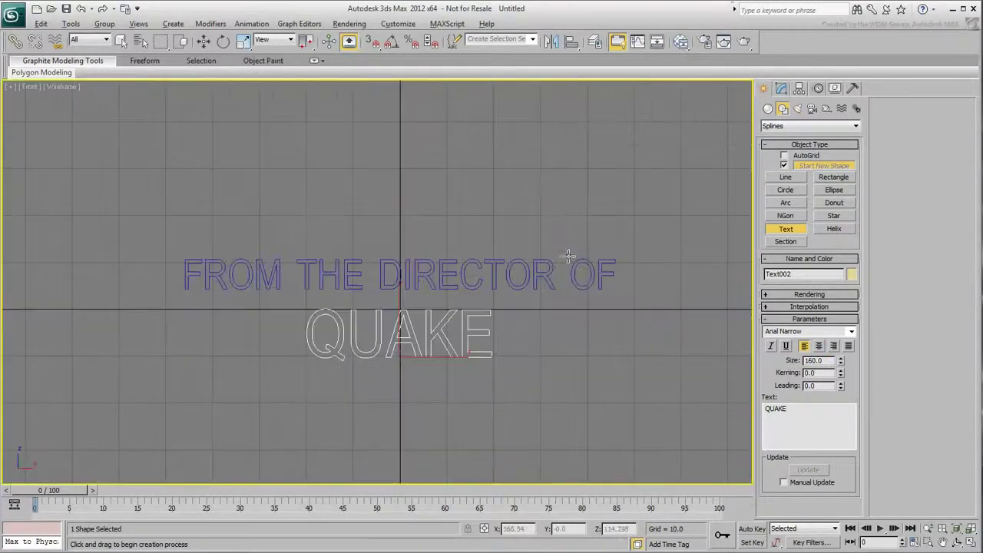
middle_click_drag(514, 293, 531, 281)
right_click(531, 281)
left_click_drag(524, 395, 417, 199)
right_click(447, 260)
left_click(464, 276)
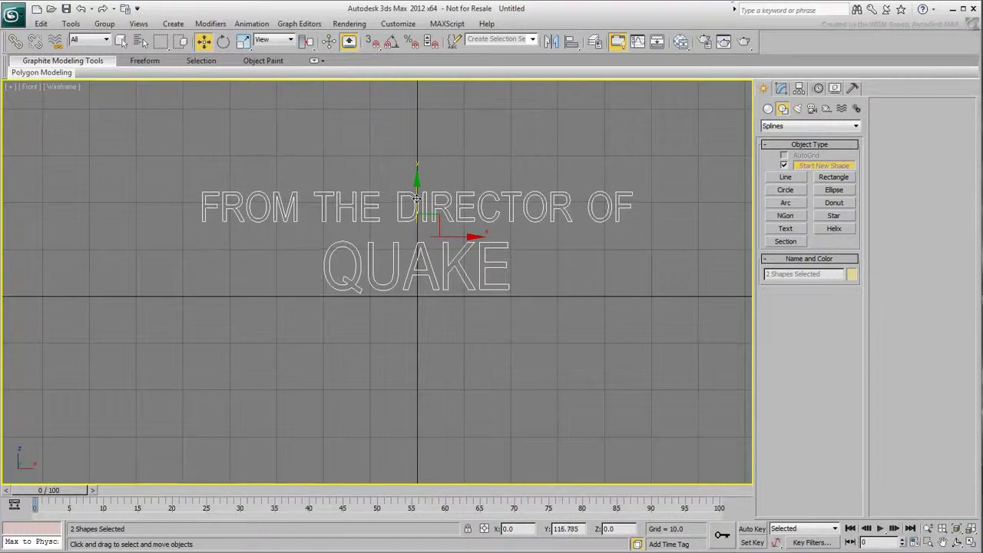
left_click(474, 316)
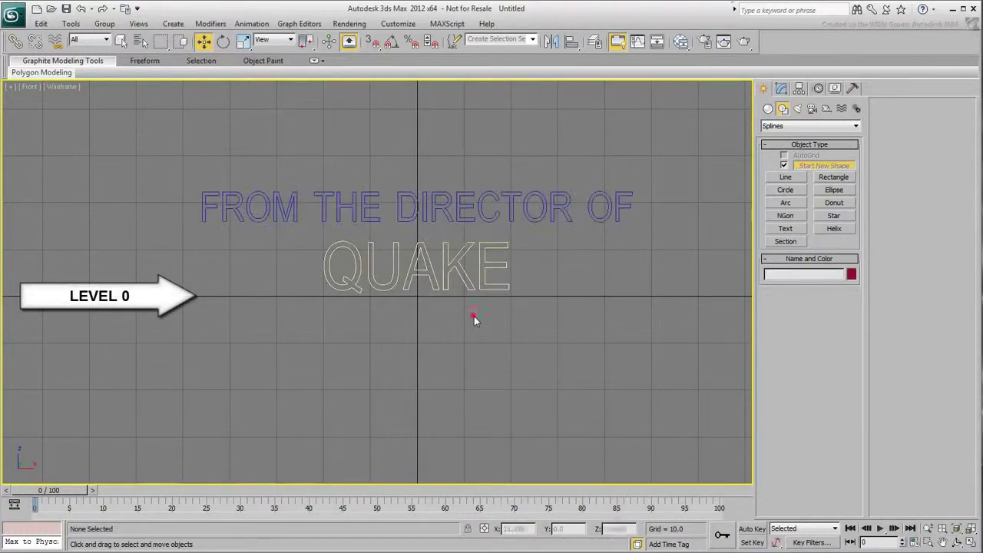
left_click(446, 278)
left_click_drag(461, 291, 463, 291)
left_click(456, 217)
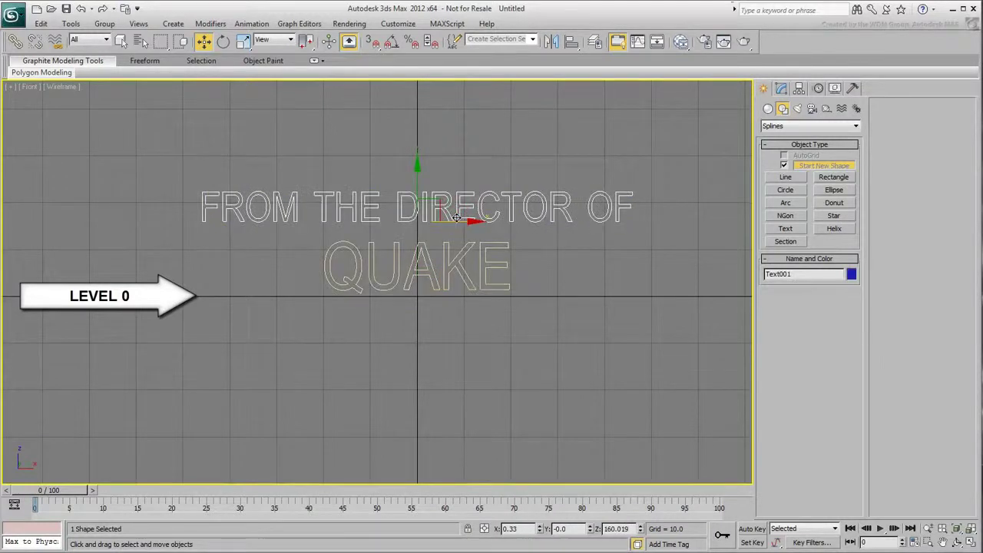
left_click(548, 368)
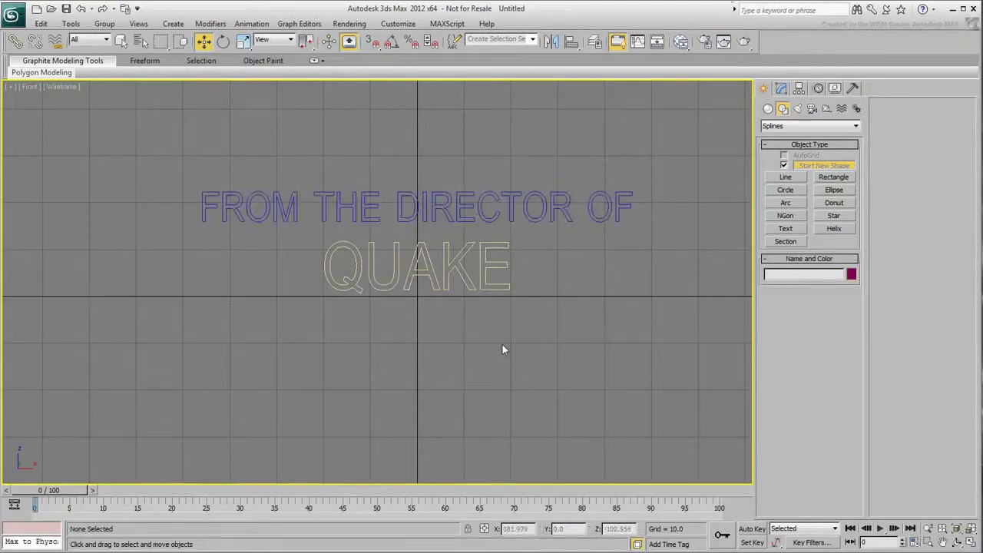
- Select both text shapes and apply an Extrude modifier with an amount of 4
middle_click_drag(502, 344, 494, 387)
key("alt+w")
left_click(653, 435)
left_click_drag(612, 428, 532, 330)
left_click(782, 88)
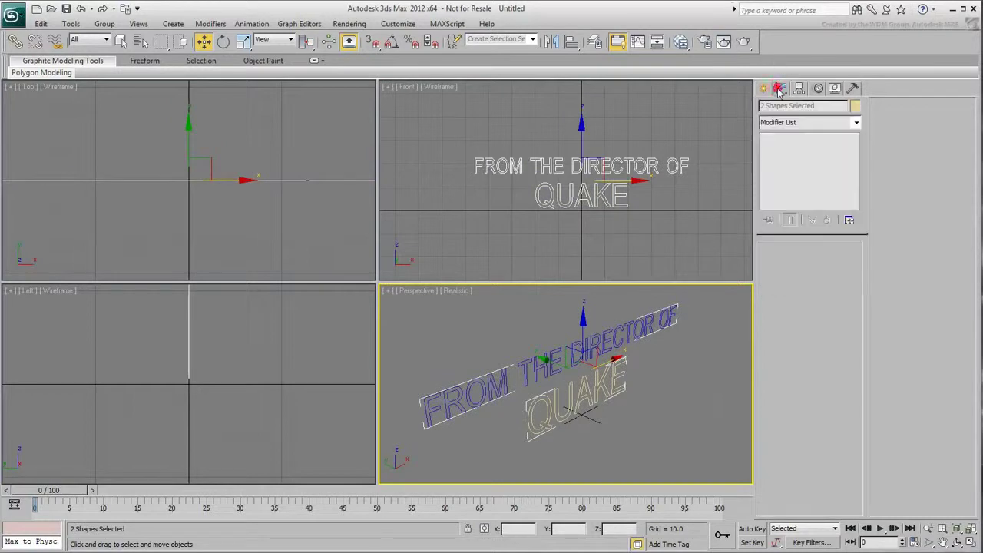
left_click(803, 123)
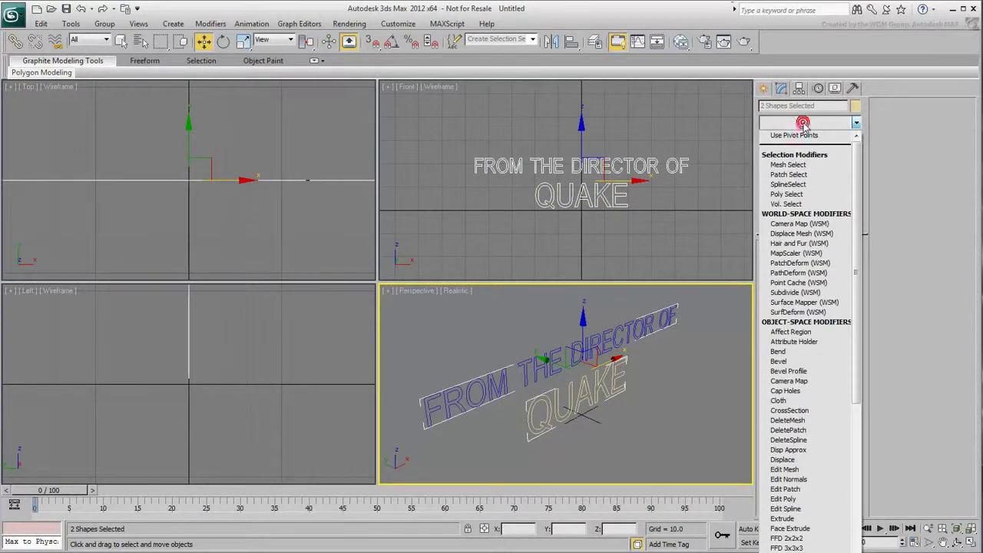
left_click(782, 518)
left_click_drag(828, 263, 775, 265)
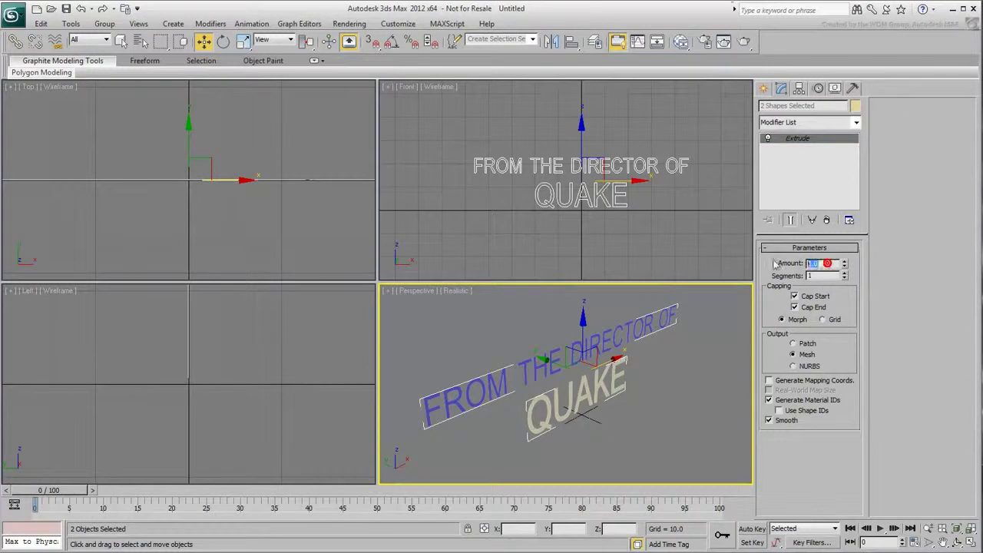
key("Return")
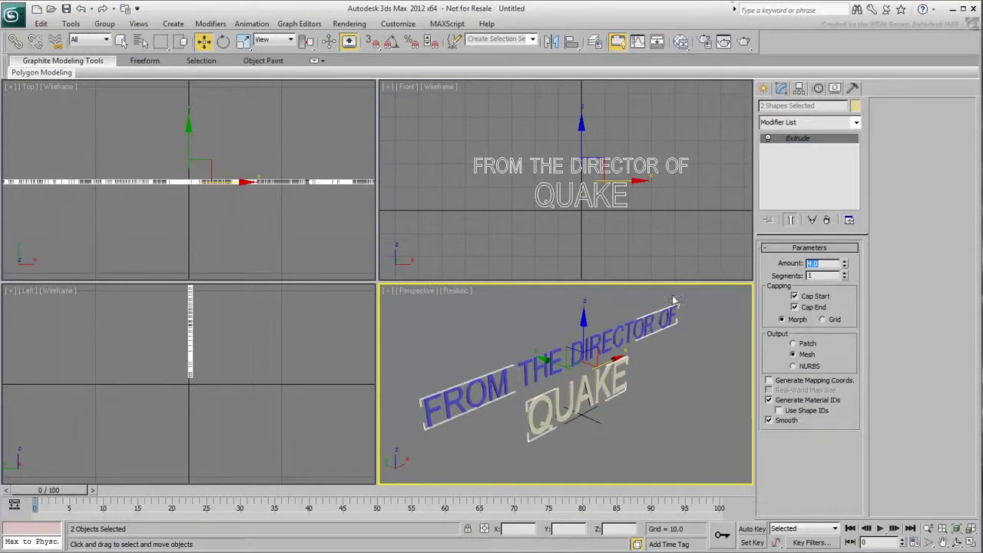
- Create a free camera in the Front view, placed between the two lines of text
key("alt+w")
middle_click_drag(486, 364, 502, 381, "alt")
scroll(455, 376, "up", 5)
scroll(503, 382, "down", 6)
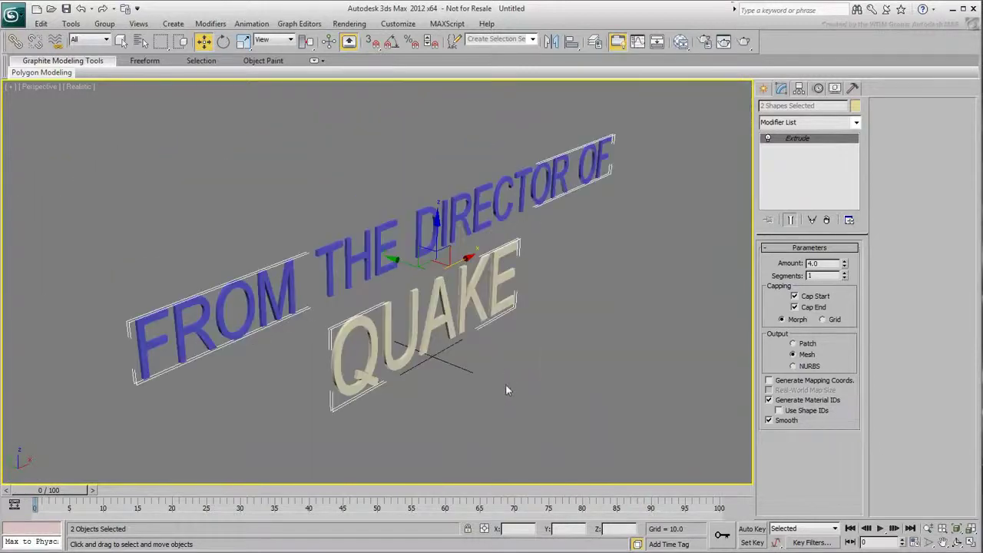
key("alt+w")
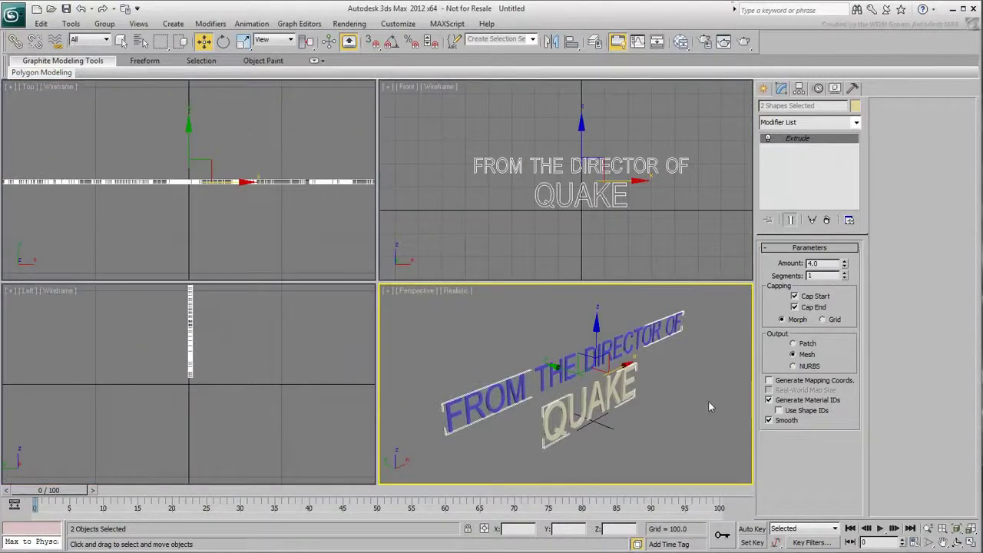
left_click(763, 88)
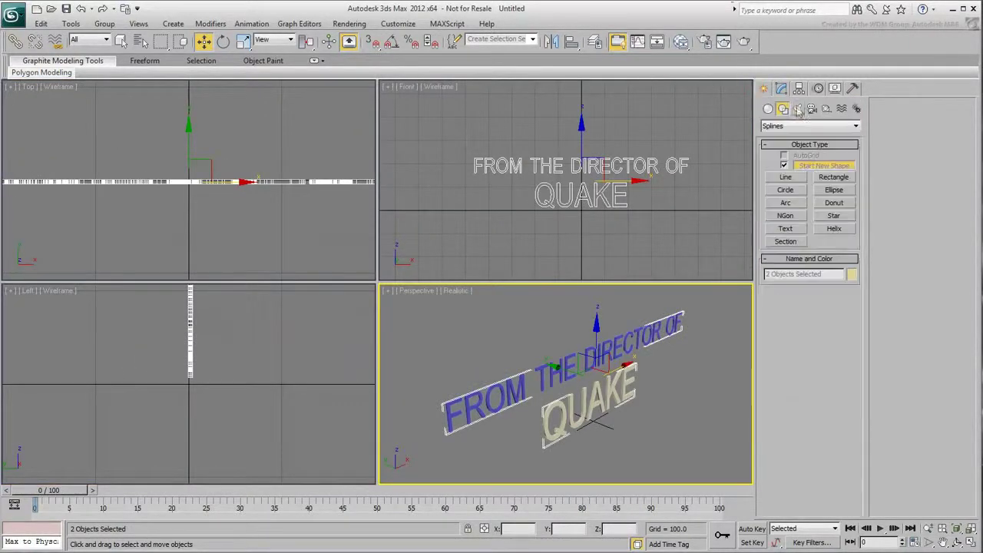
left_click(811, 109)
left_click(833, 167)
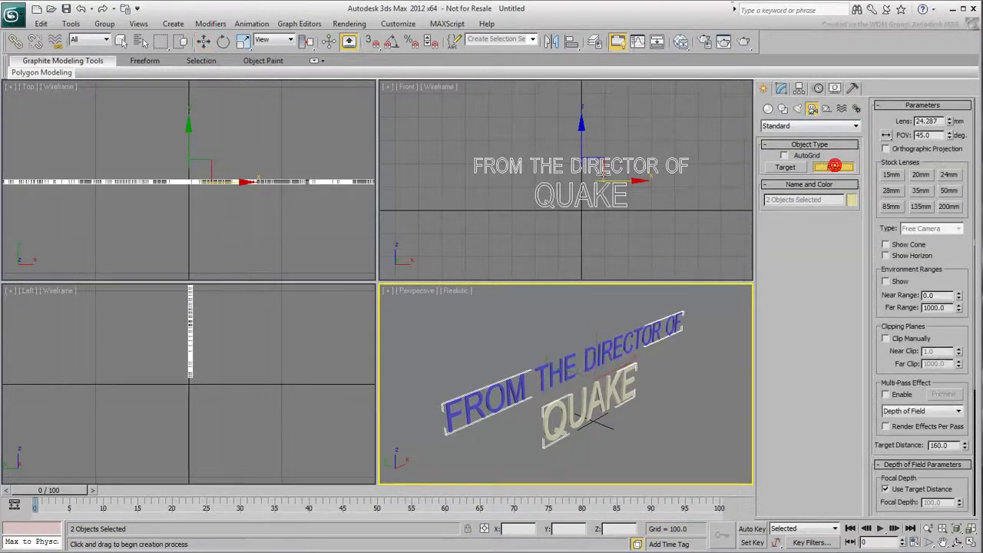
left_click(581, 178)
left_click_drag(582, 178, 580, 181)
- Switch the Perspective viewport to the new camera's view and show its safe frames
right_click(660, 428)
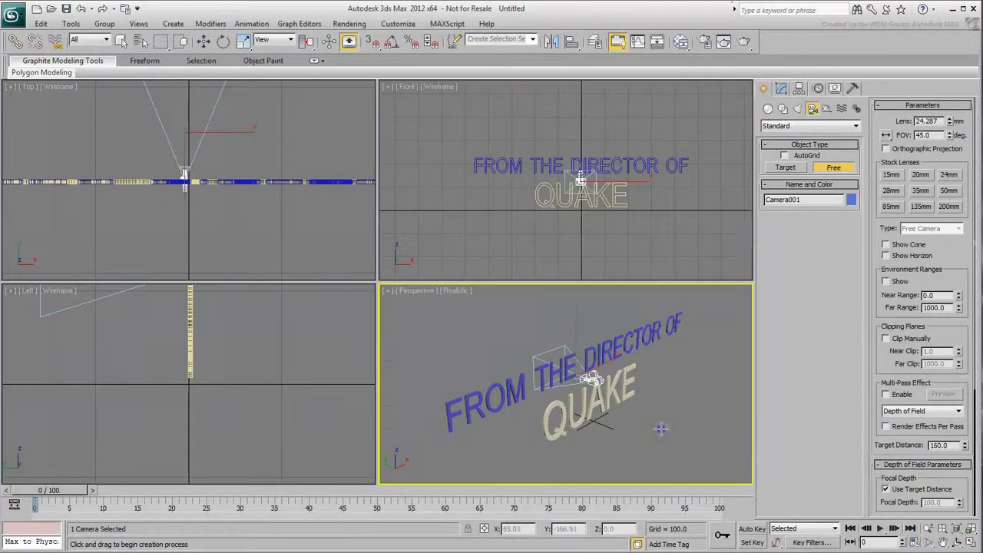
key("c")
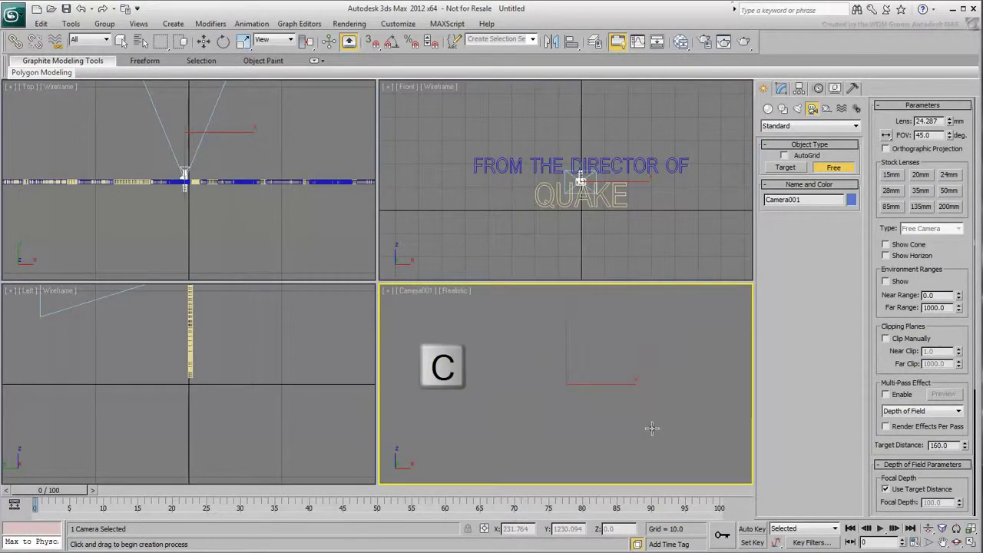
left_click(416, 292)
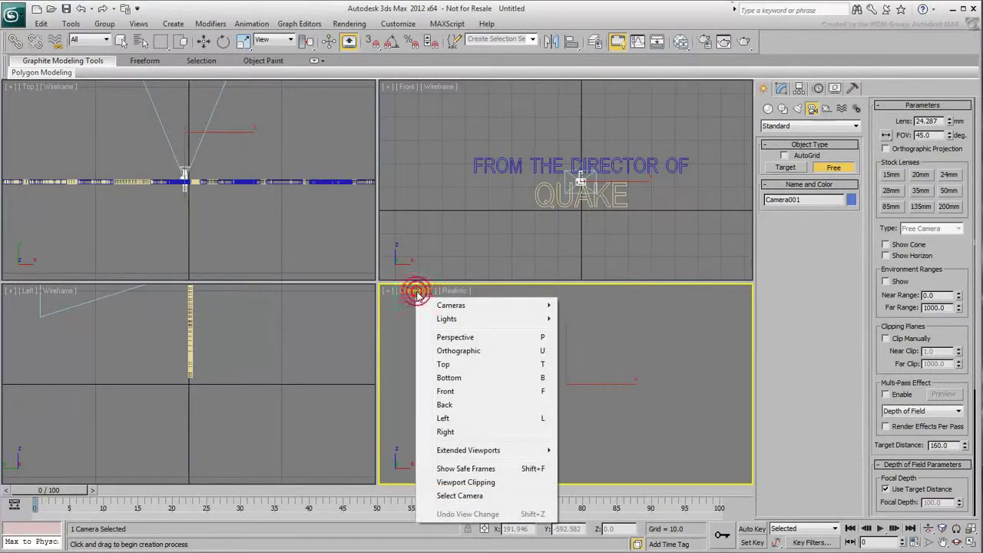
left_click(449, 468)
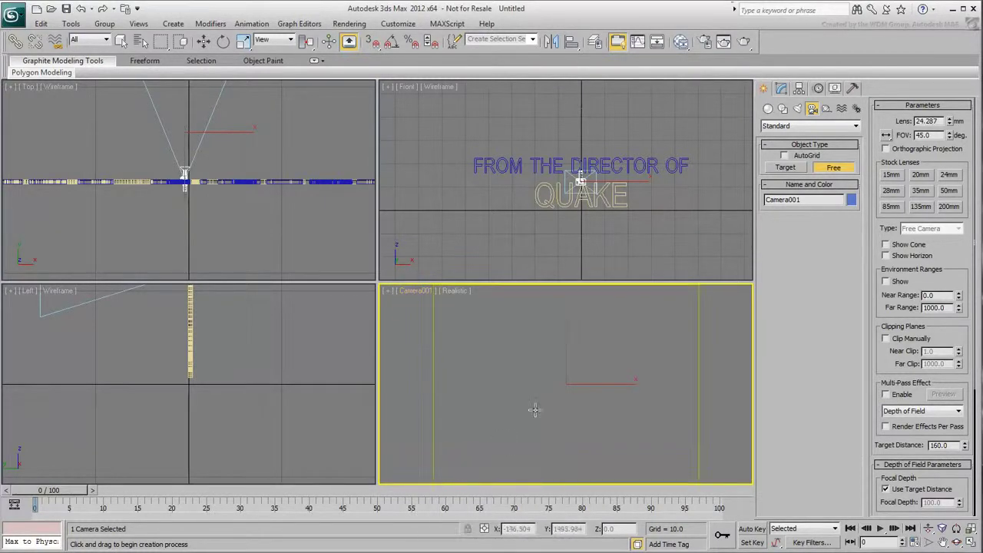
- Set the render output size to the HDTV (video) preset with a width of 960
left_click(704, 43)
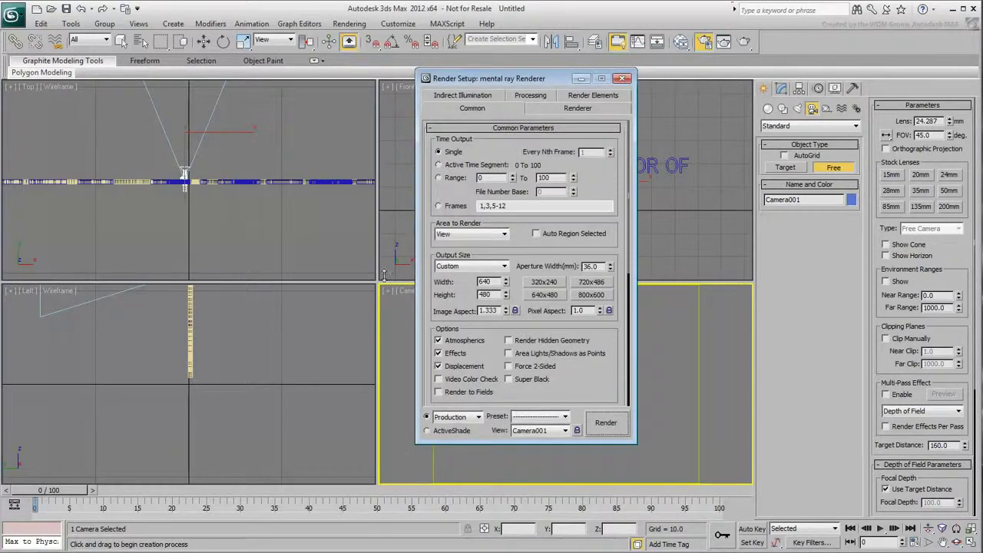
left_click(503, 266)
left_click(454, 421)
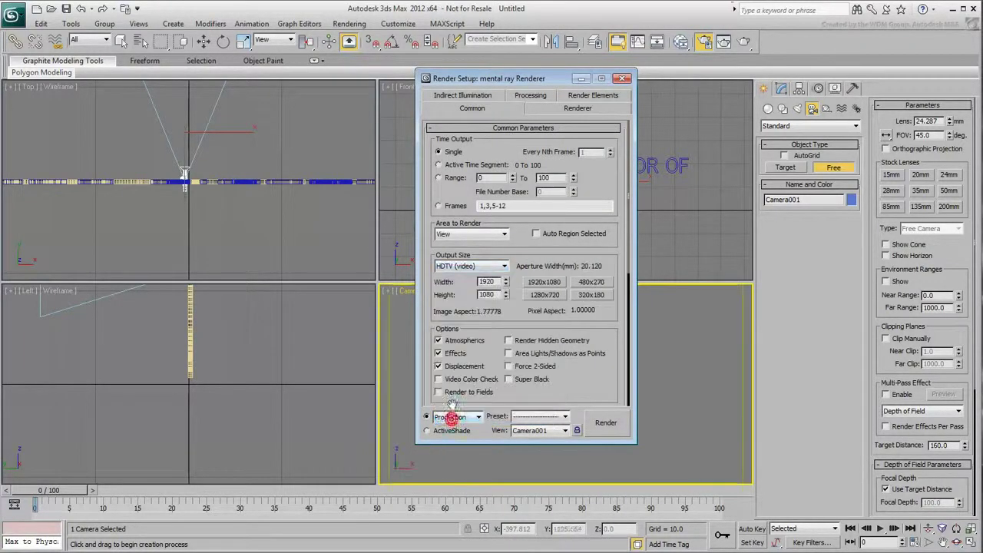
left_click(496, 282)
type("960")
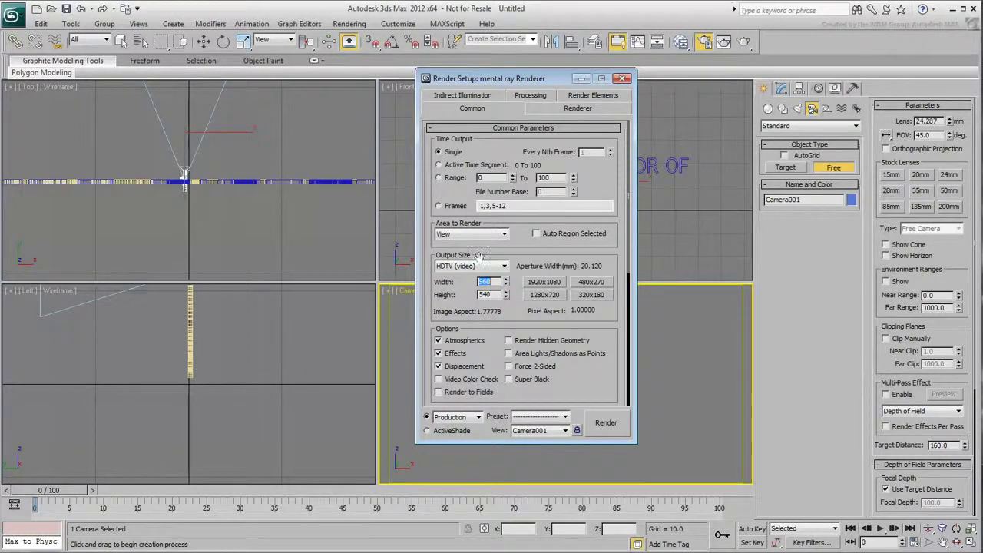
left_click(621, 78)
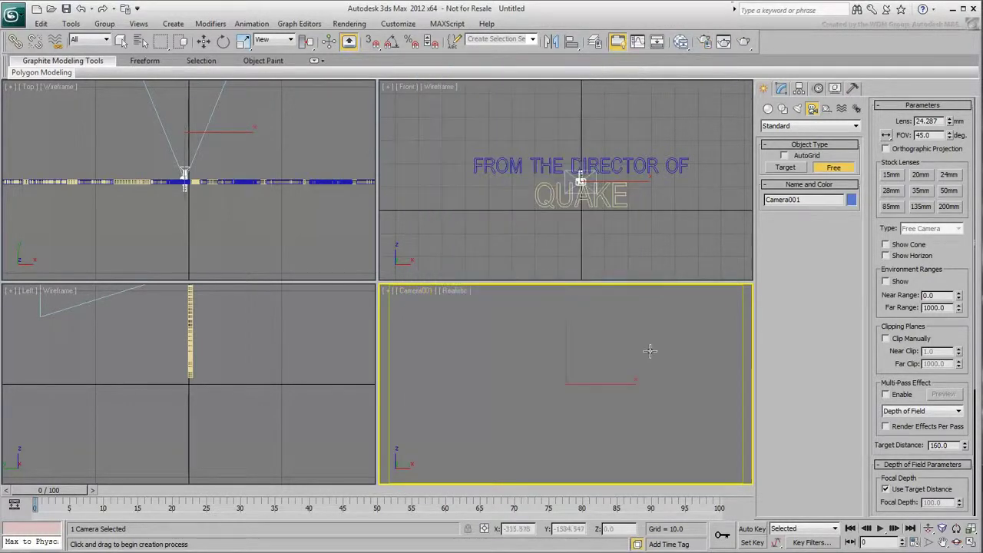
- Move the camera back from the text in the Top view to about -1796 on the Y axis
middle_click_drag(197, 189, 207, 178)
scroll(204, 187, "down", 3)
key("w")
left_click_drag(179, 114, 178, 534)
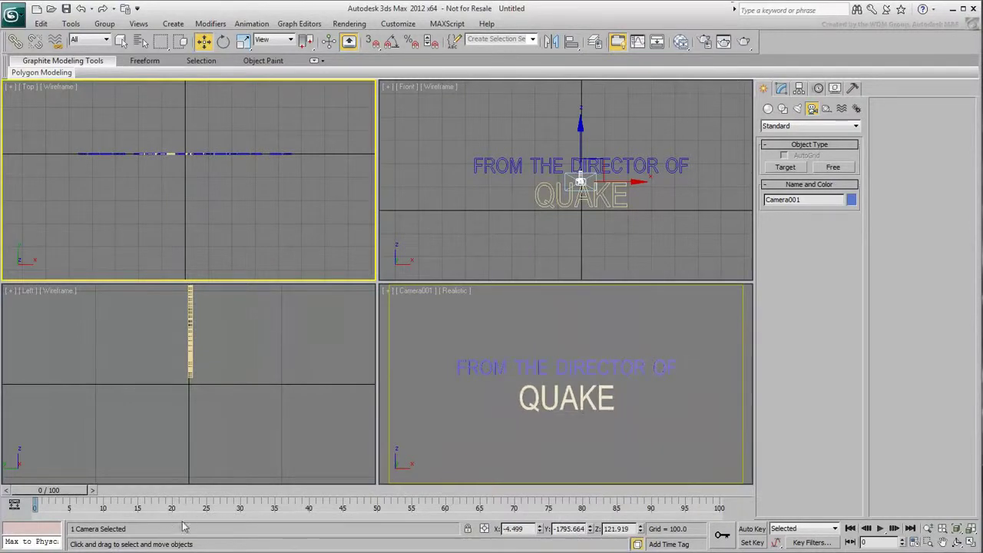
- Reposition the camera in the Front view to about 6 on X and 101 on Z to centre the text
right_click(600, 194)
left_click_drag(578, 141, 577, 146)
left_click_drag(615, 186, 619, 186)
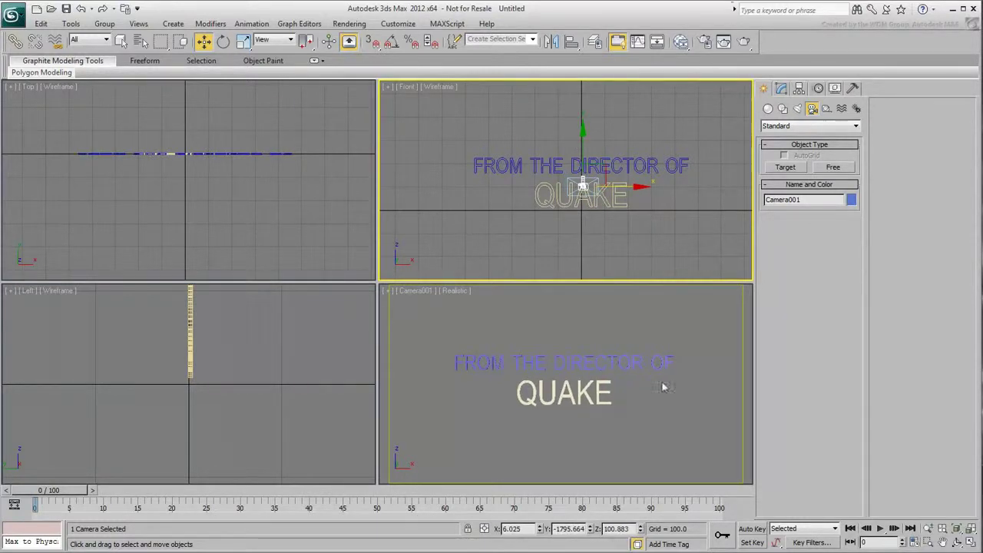
right_click(672, 427)
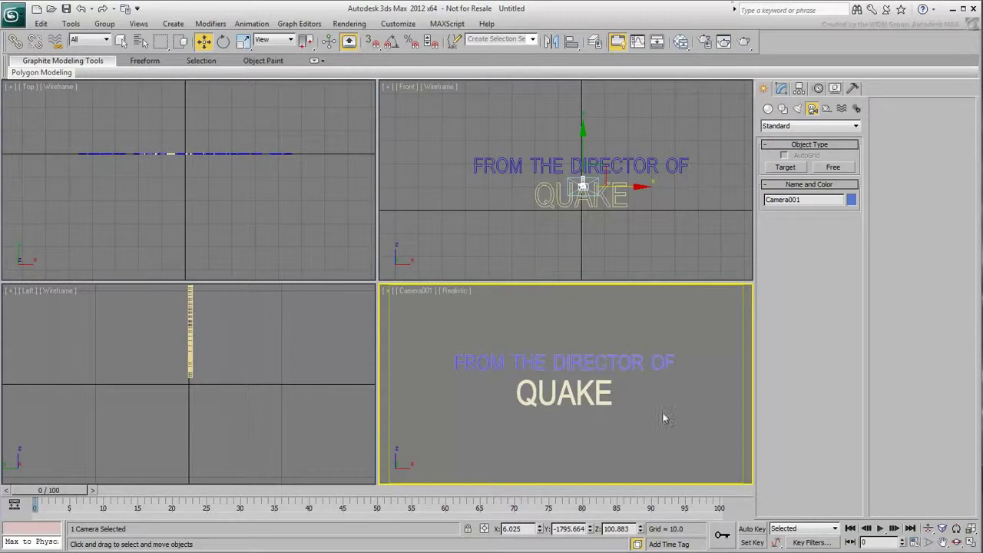
- Create Standard materials #25 and #26 in the Slate Material Editor, and brighten the diffuse color of Material #26 to near-white
left_click(681, 42)
left_click_drag(67, 307, 213, 281)
left_click(343, 179)
left_click(498, 308)
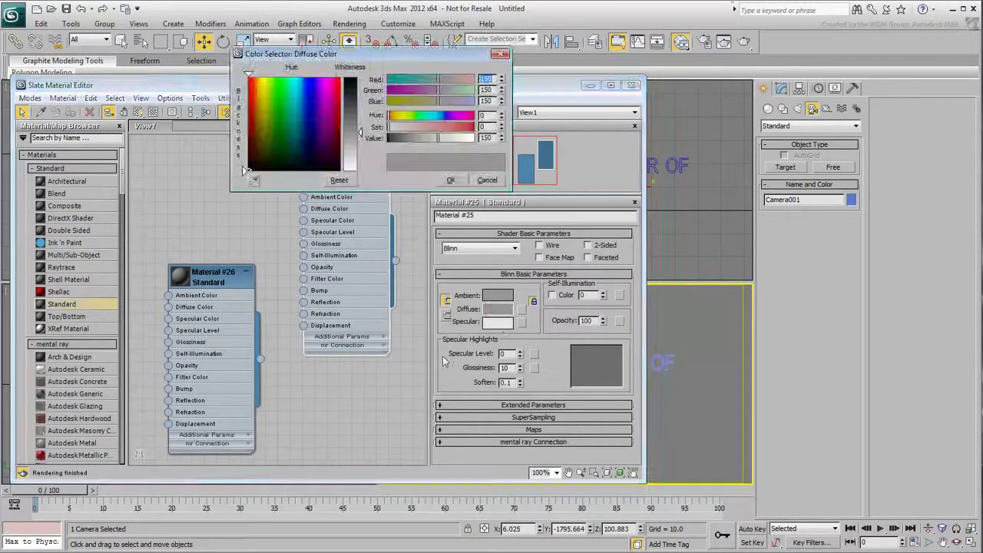
left_click(438, 138)
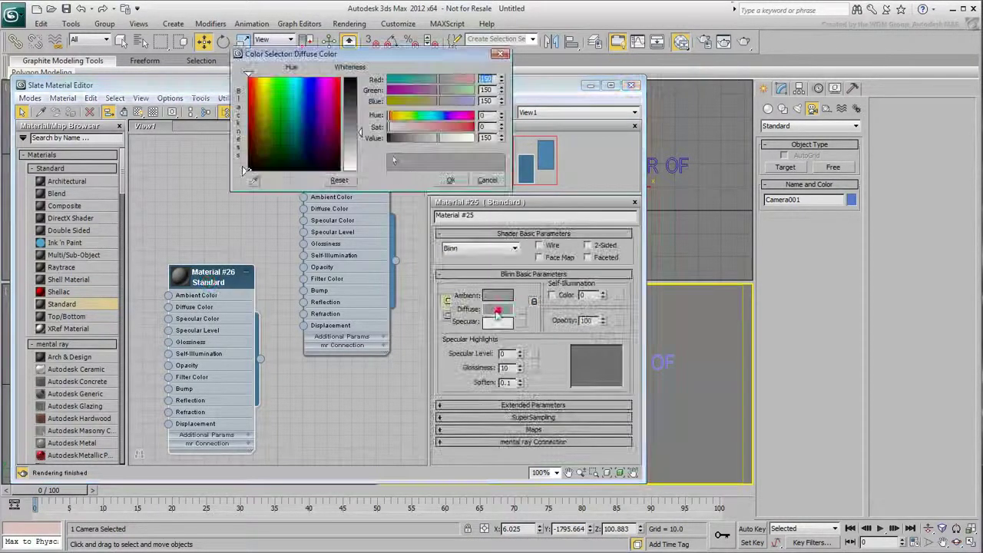
left_click_drag(433, 137, 463, 142)
left_click(451, 180)
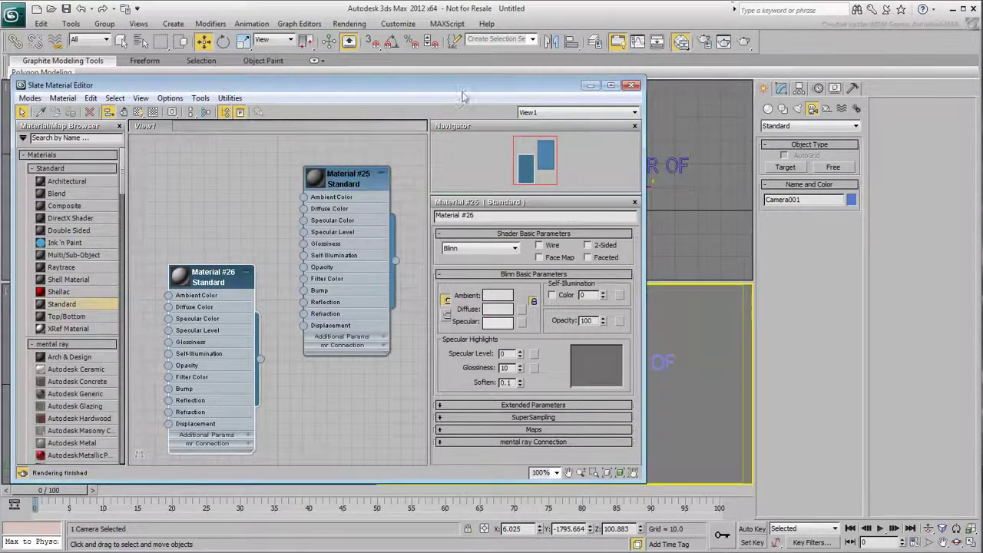
- Assign Material #25 to the FROM THE DIRECTOR OF line and Material #26 to QUAKE, and close the material editor
left_click_drag(459, 85, 369, 85)
left_click_drag(306, 261, 619, 366)
left_click_drag(169, 359, 584, 395)
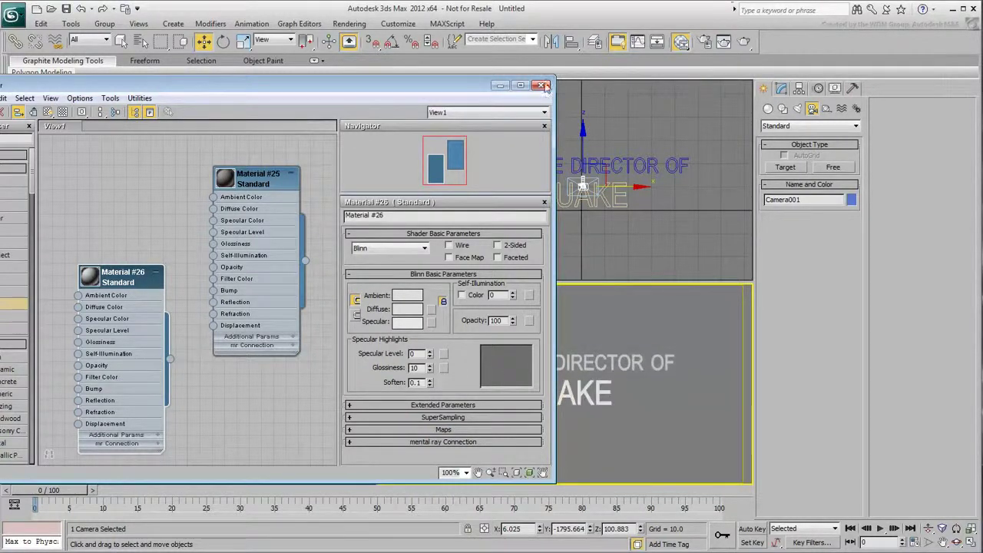
left_click(544, 85)
- Render the camera view to check the lit title text, and close the rendered frame
left_click(668, 426)
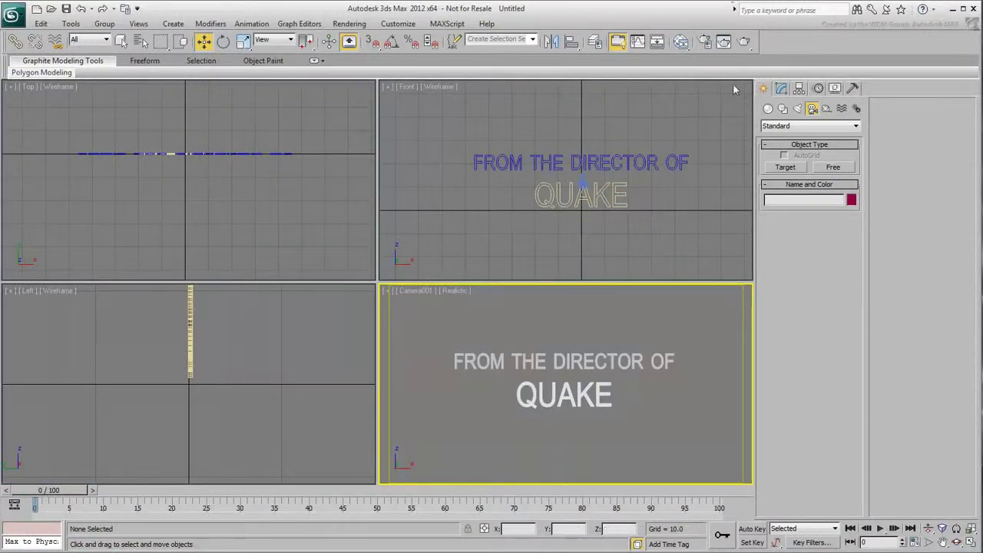
left_click(752, 43)
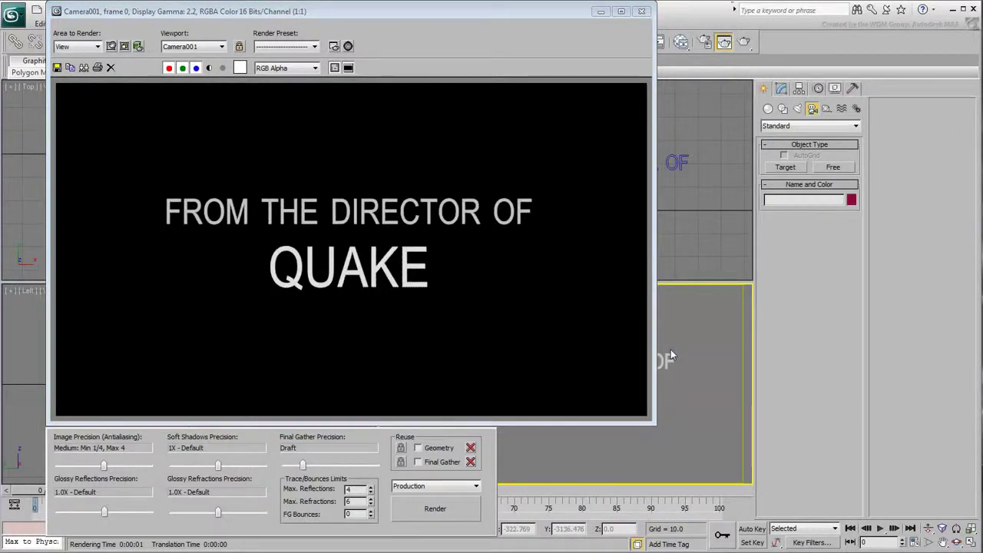
left_click(641, 11)
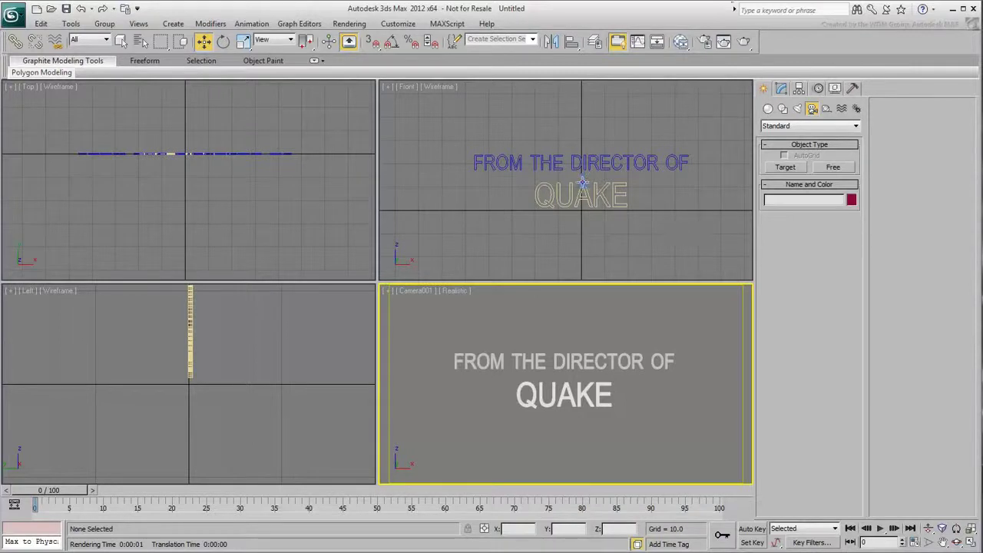
- Freeze the transforms of the camera
left_click(582, 185)
right_click(582, 185, "alt")
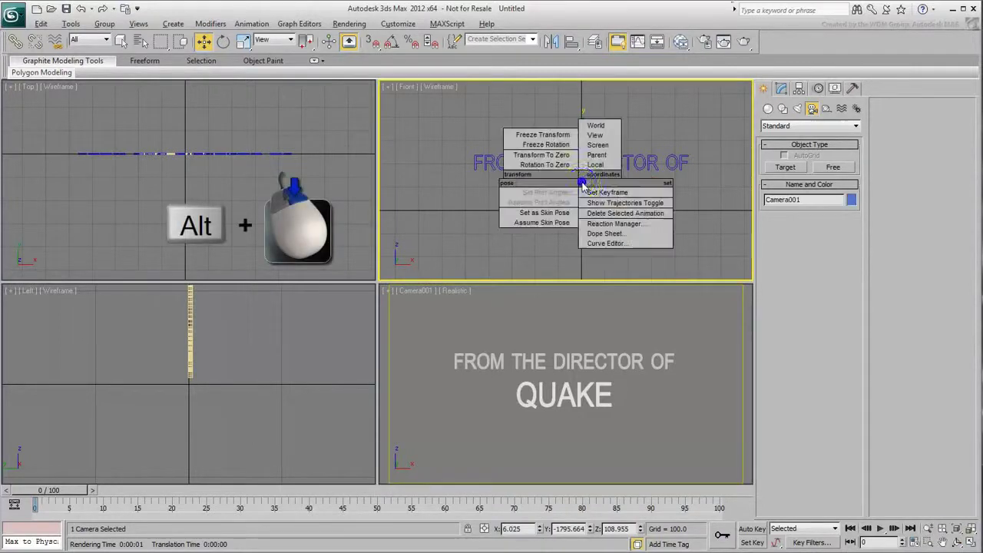
left_click(544, 135)
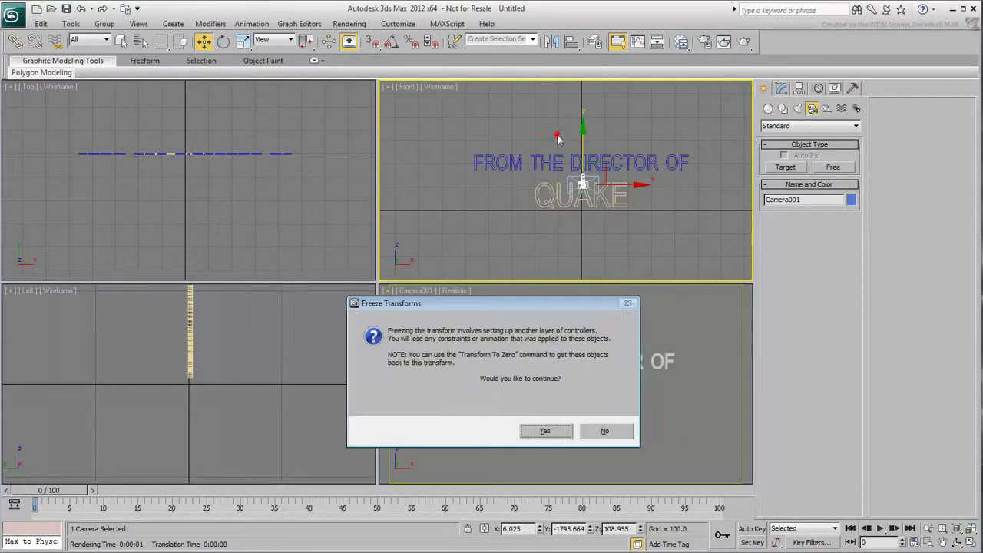
left_click(544, 432)
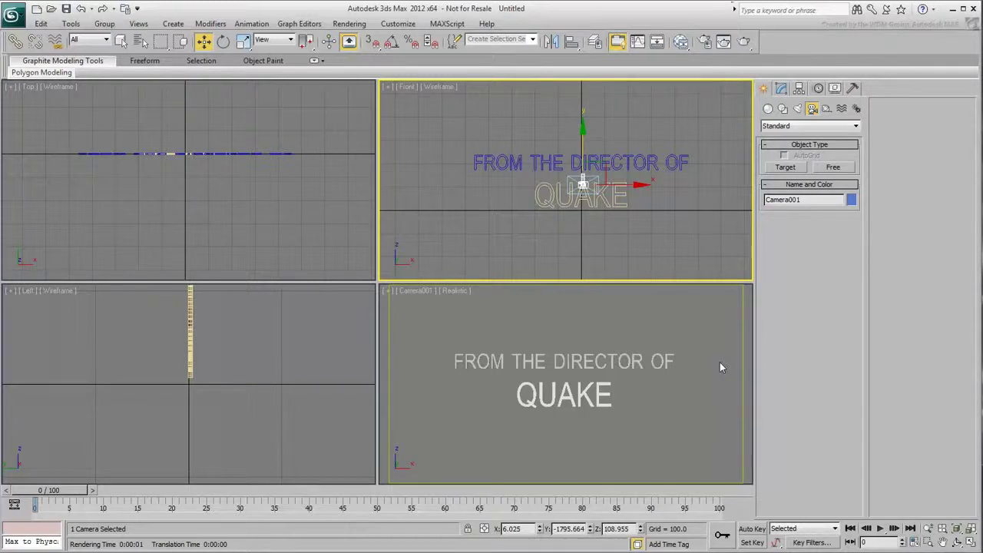
- Assign a Noise Position controller to the camera's Zero Pos XYZ track and scrub the timeline to preview the shake
left_click(818, 89)
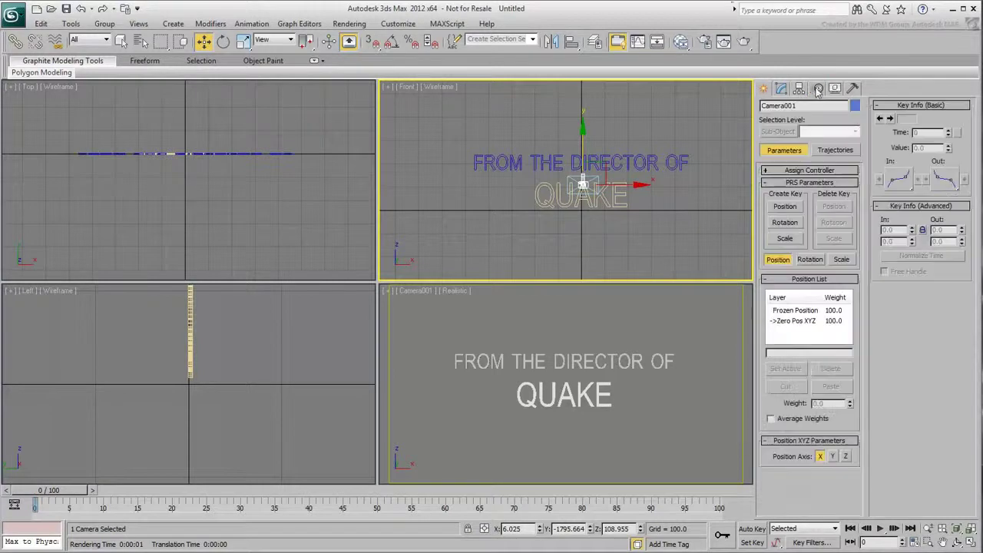
left_click(784, 171)
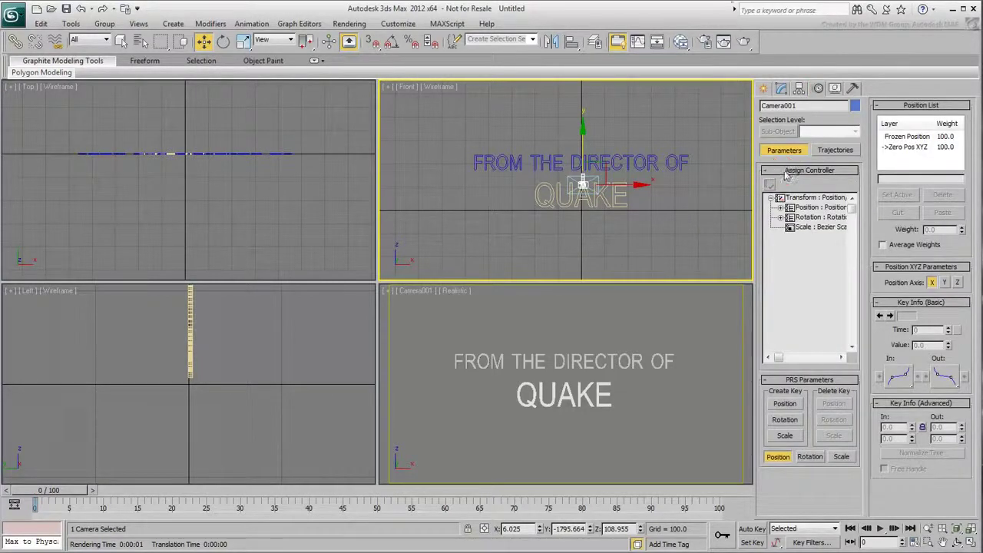
left_click(780, 207)
left_click(824, 228)
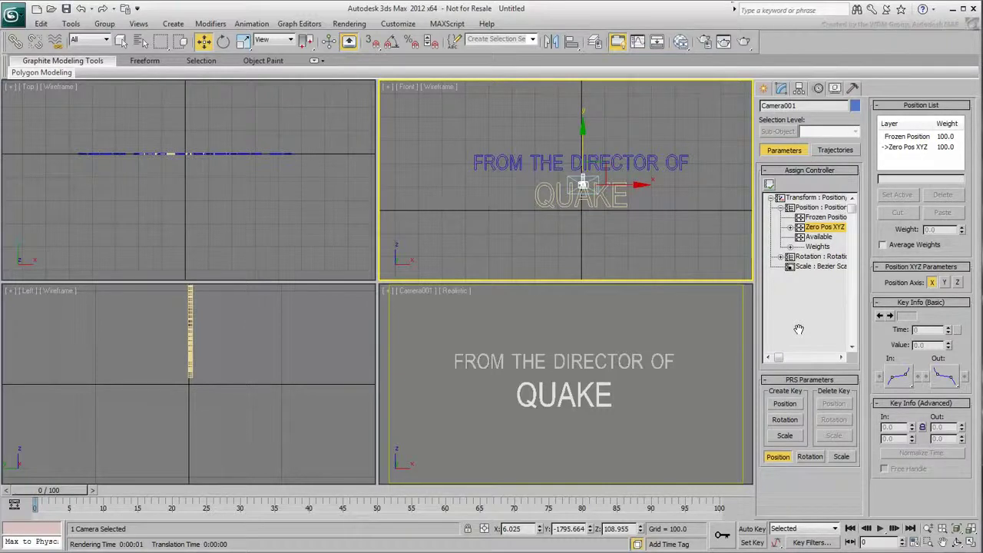
left_click(769, 184)
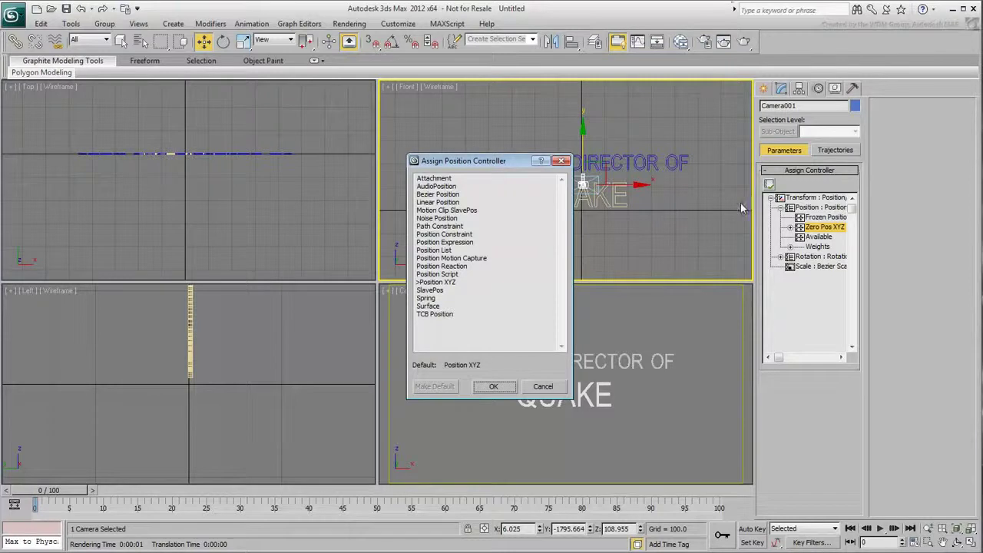
left_click(441, 219)
left_click(493, 387)
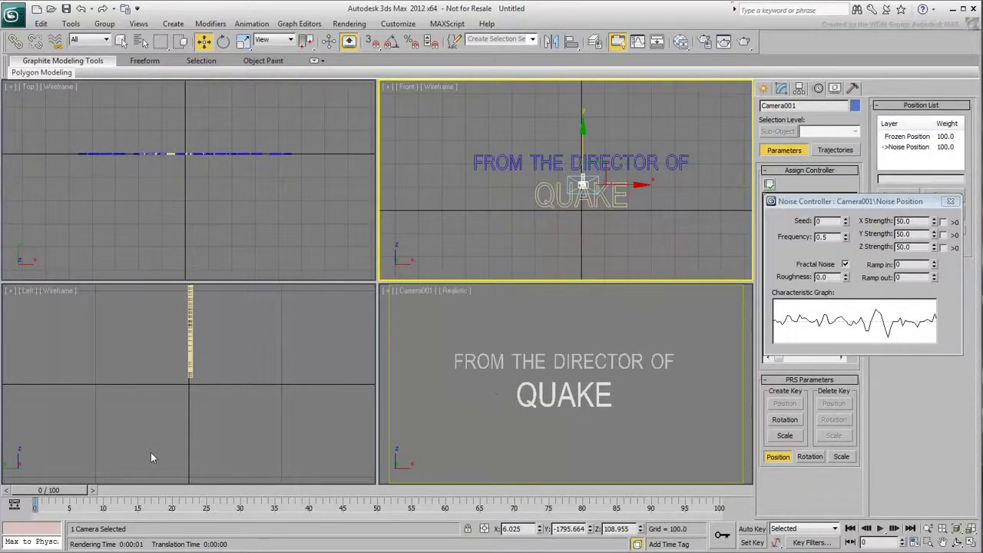
left_click_drag(54, 490, 35, 505)
key("w")
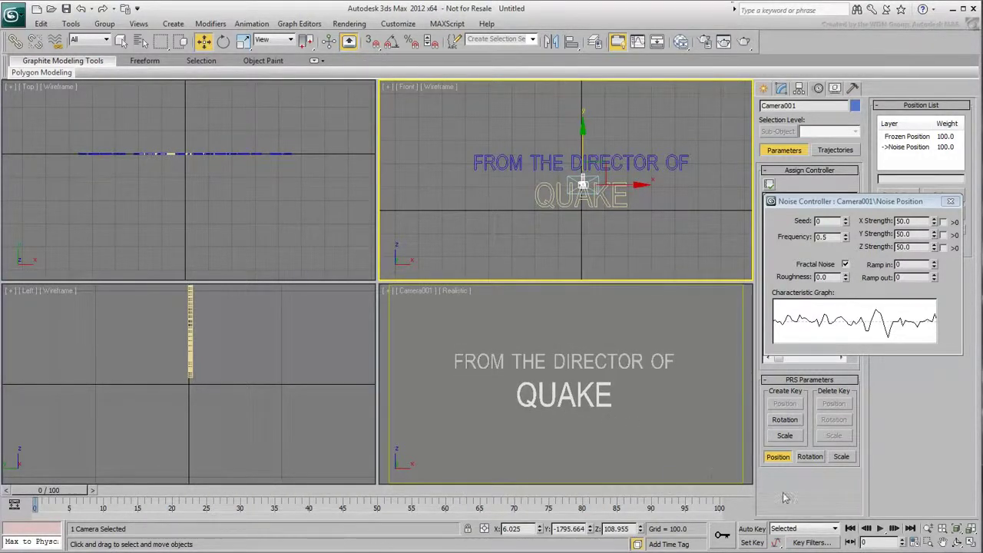
- Set the animation length to 600 frames and preview the camera shake over the extended timeline
left_click(913, 542)
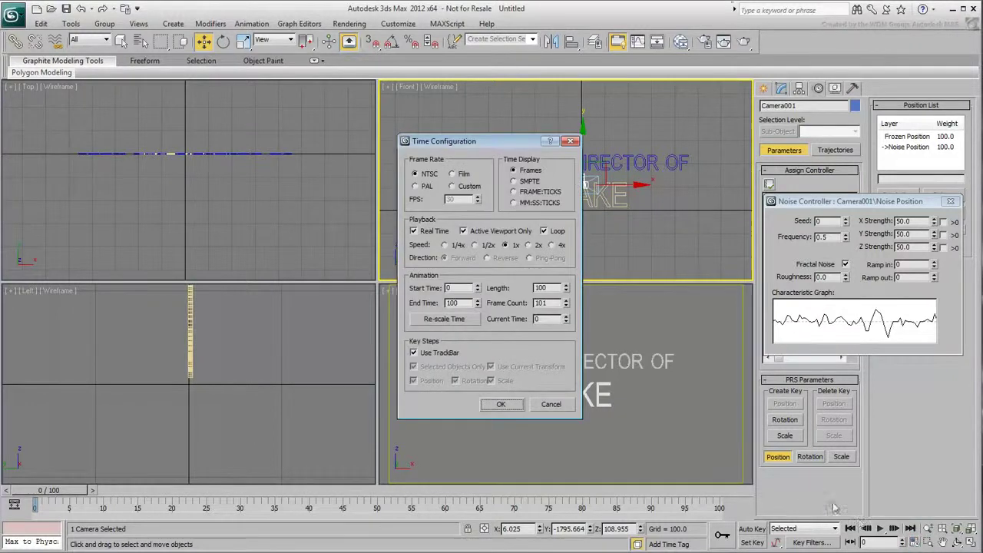
double_click(549, 288)
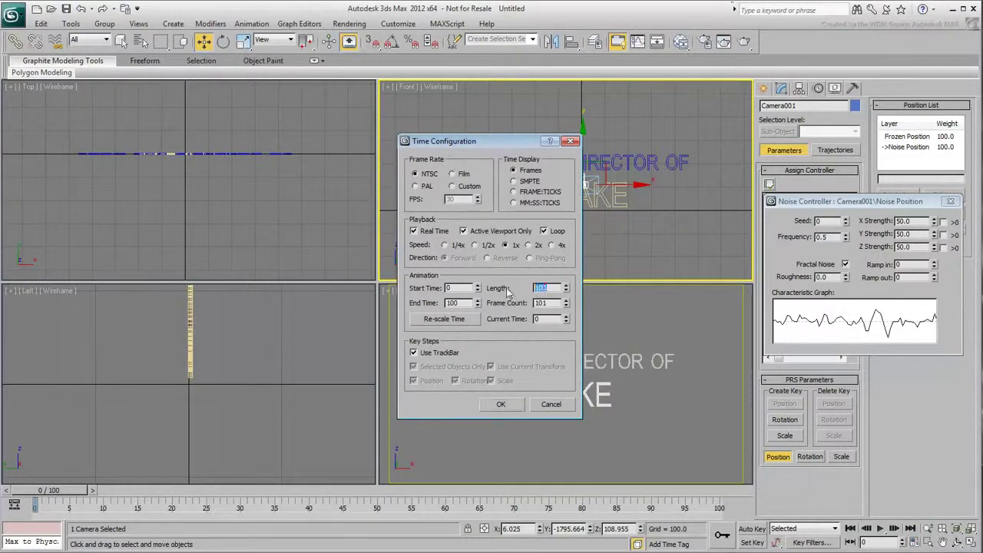
key("Return")
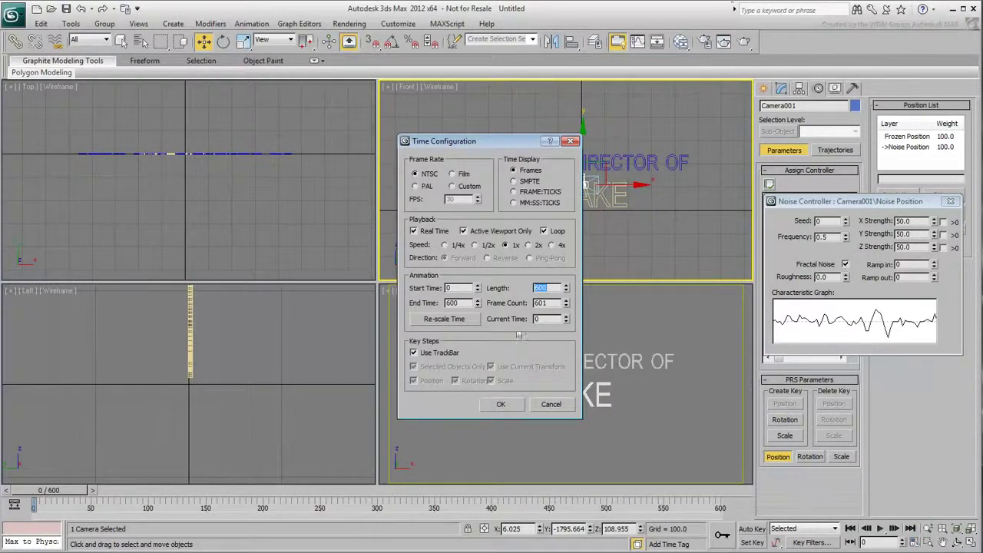
left_click(501, 405)
left_click_drag(55, 498, 84, 488)
key("w")
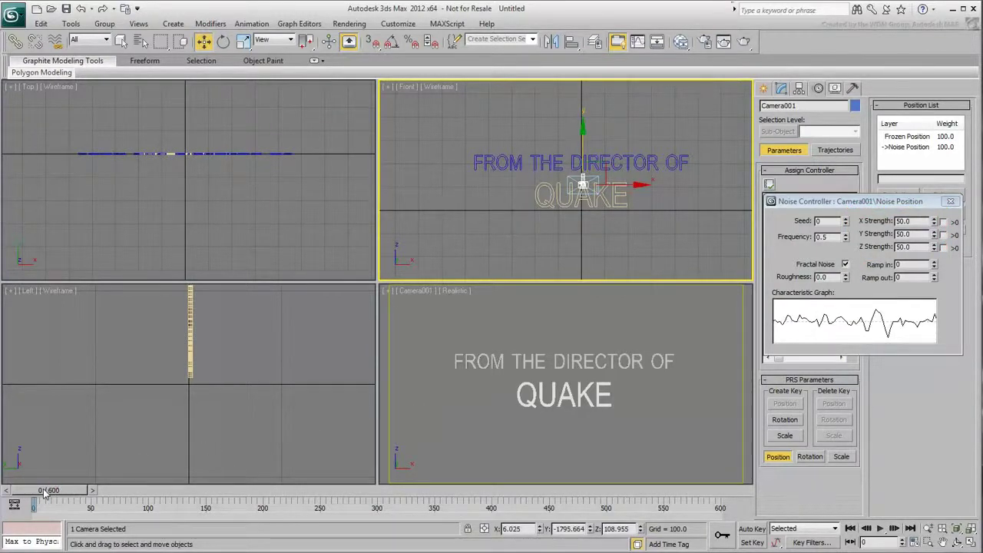
- Set the noise controller's X, Y and Z strengths to 0 at frame 0
double_click(903, 221)
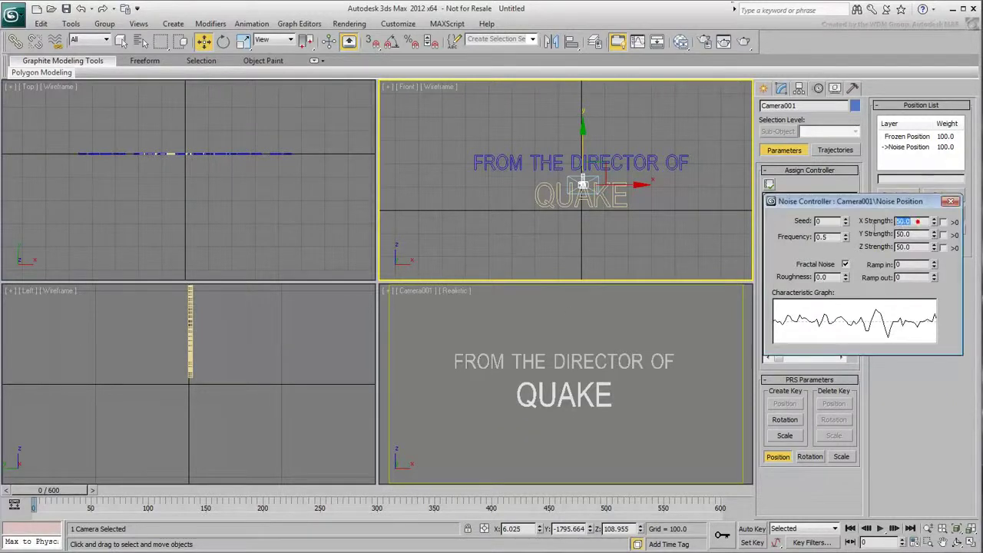
type("0")
key("Tab")
- Turn on Auto Key and key the noise X, Y and Z strengths at 20 on frame 300
left_click(745, 529)
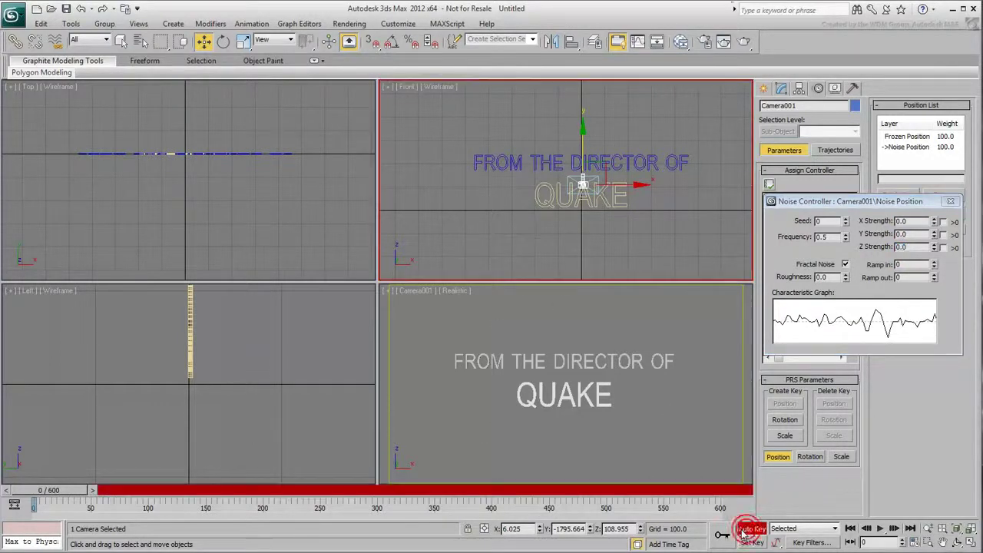
left_click(380, 491)
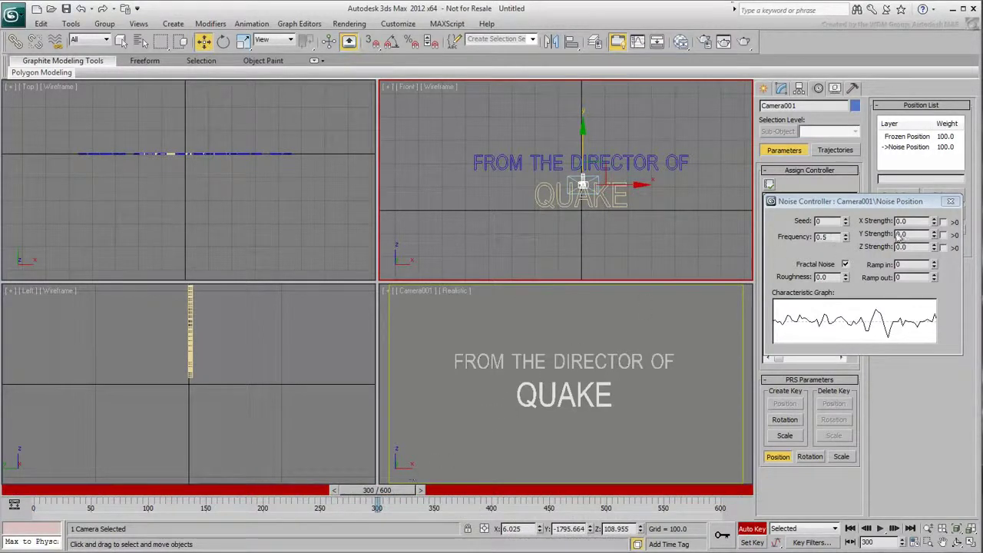
left_click_drag(913, 221, 873, 227)
type("20")
key("Tab")
type("20")
key("Return")
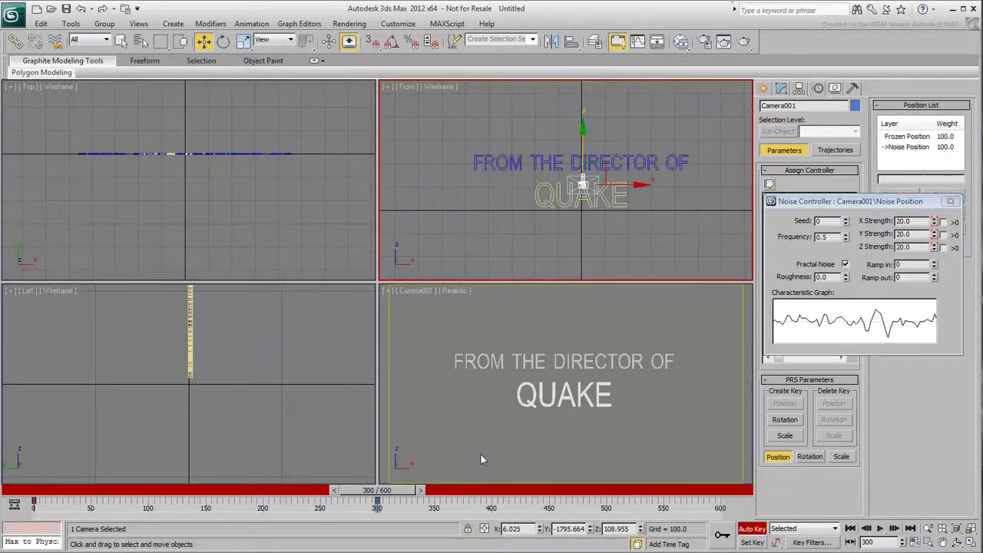
- Preview the growing shake and move the first noise strength key from frame 0 to frame 50
left_click_drag(376, 489, 203, 484)
key("w")
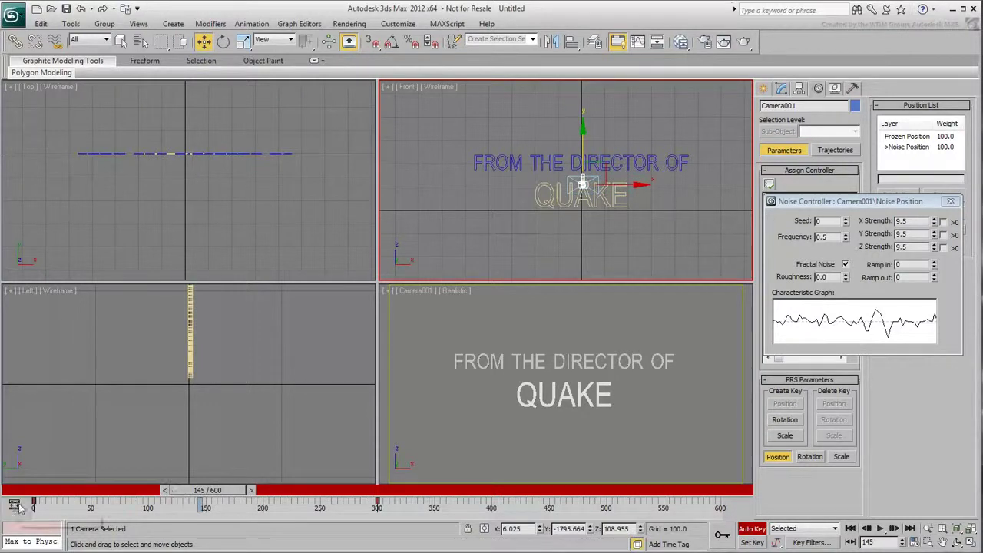
left_click_drag(33, 503, 92, 510)
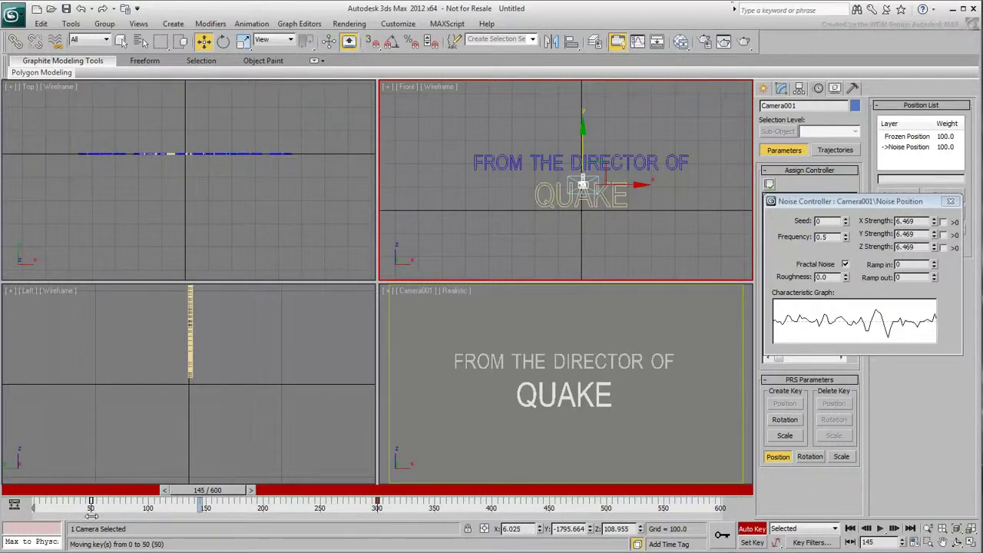
- Key the noise X, Y and Z strengths at 0 on frame 550
left_click_drag(38, 493, 639, 511)
key("w")
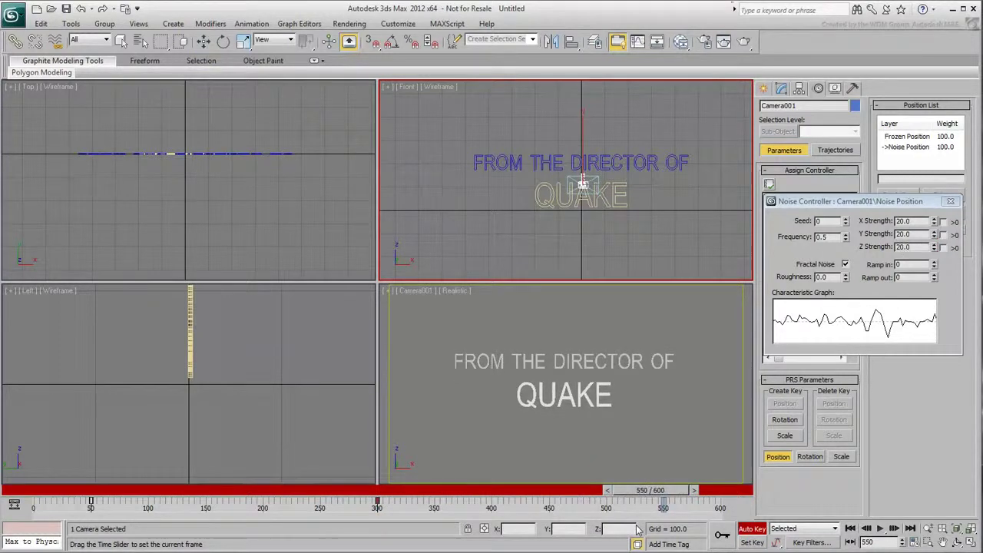
key("w")
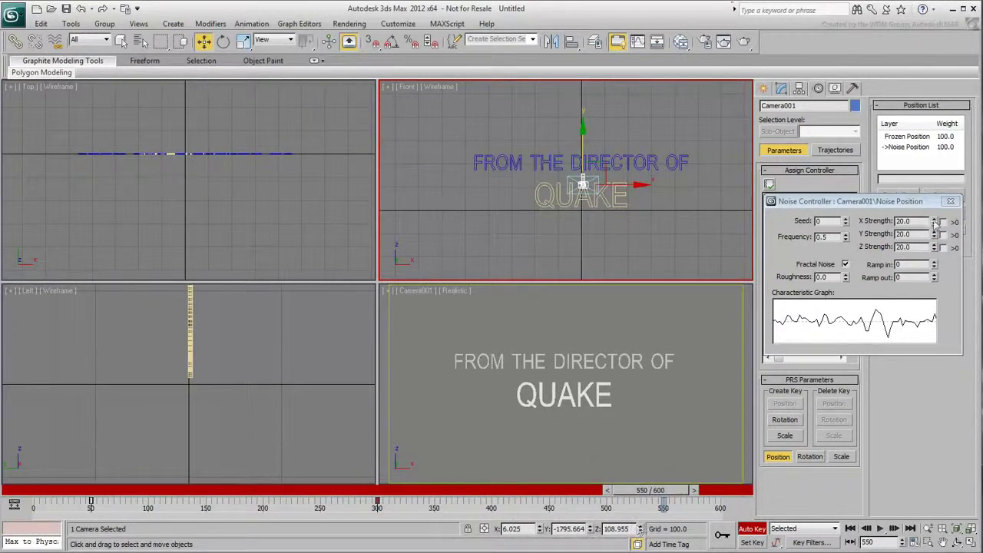
double_click(912, 222)
type("0")
key("Tab")
type("0")
key("Tab")
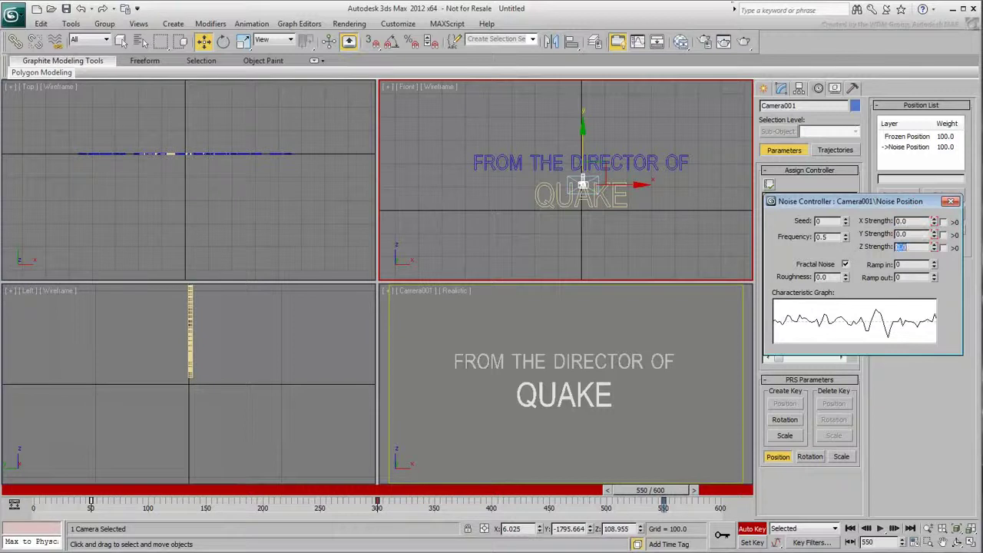
- Return to frame 0 and open the Curve Editor for the camera, enlarging its window to view the noise strength curve
left_click_drag(436, 486, 20, 480)
key("w")
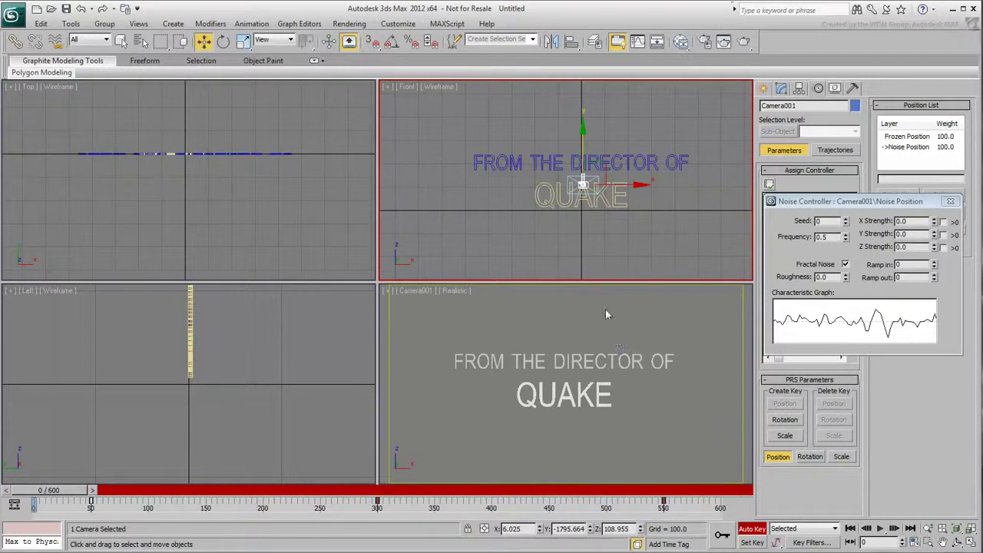
right_click(544, 214)
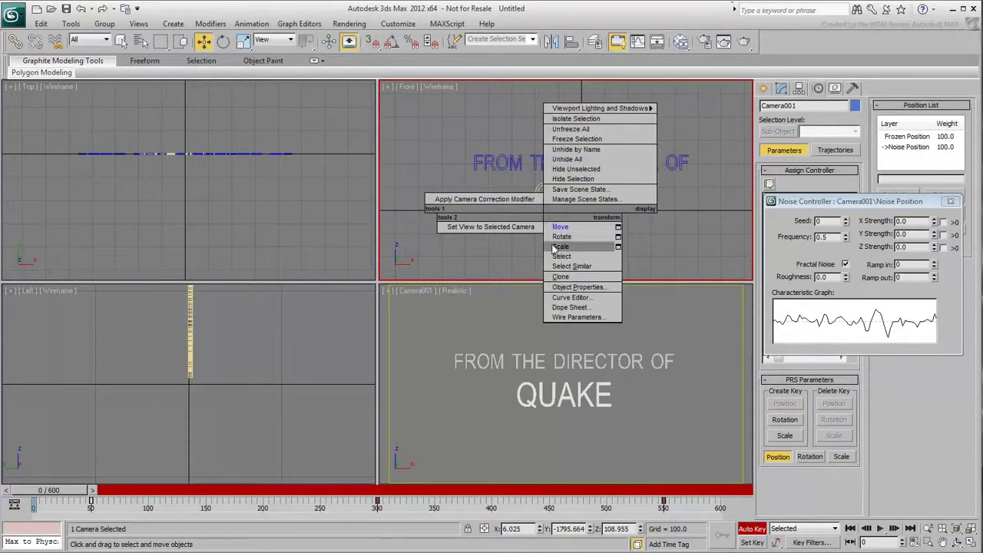
left_click(571, 298)
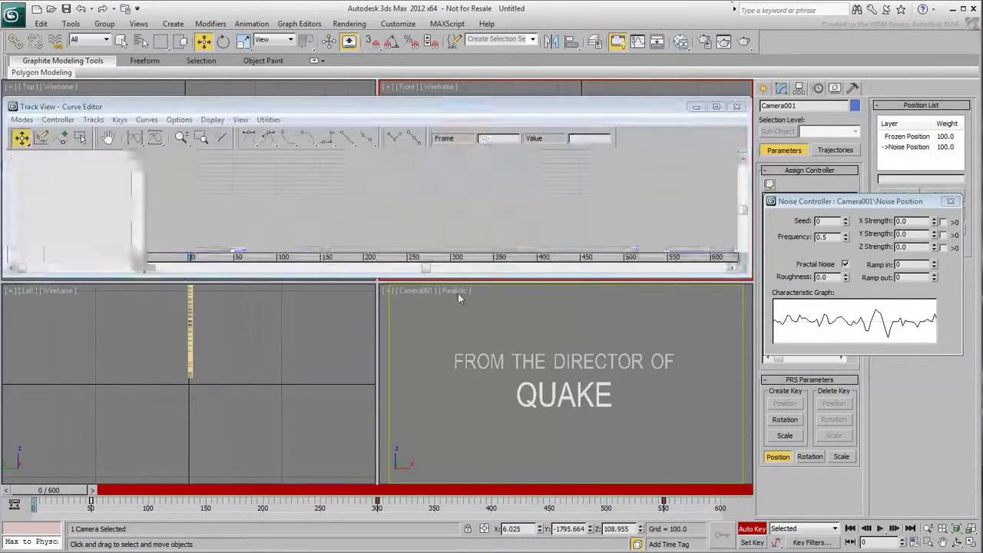
left_click_drag(340, 279, 336, 299)
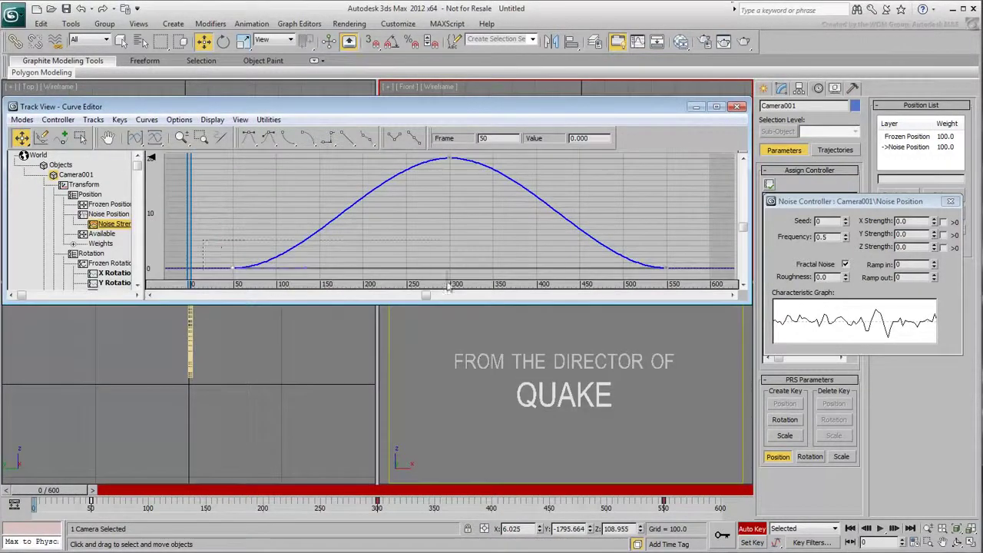
- Lengthen the tangent handles of the noise strength keys at frames 50, 550 and 300 for smoother easing, and close the Curve Editor
left_click_drag(306, 269, 361, 271)
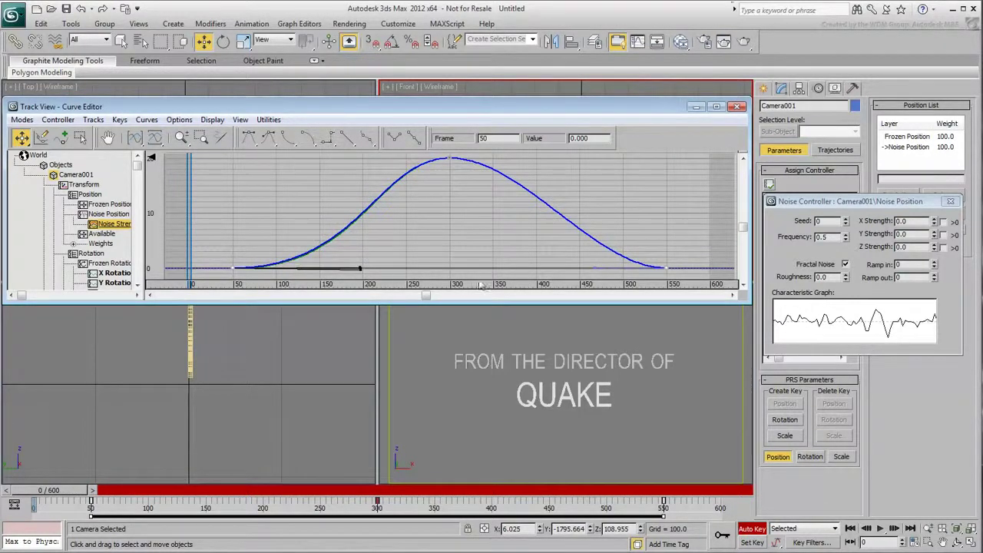
left_click(665, 268)
left_click_drag(595, 267, 559, 274)
left_click(450, 158)
left_click_drag(522, 157, 548, 159)
left_click_drag(378, 159, 354, 166)
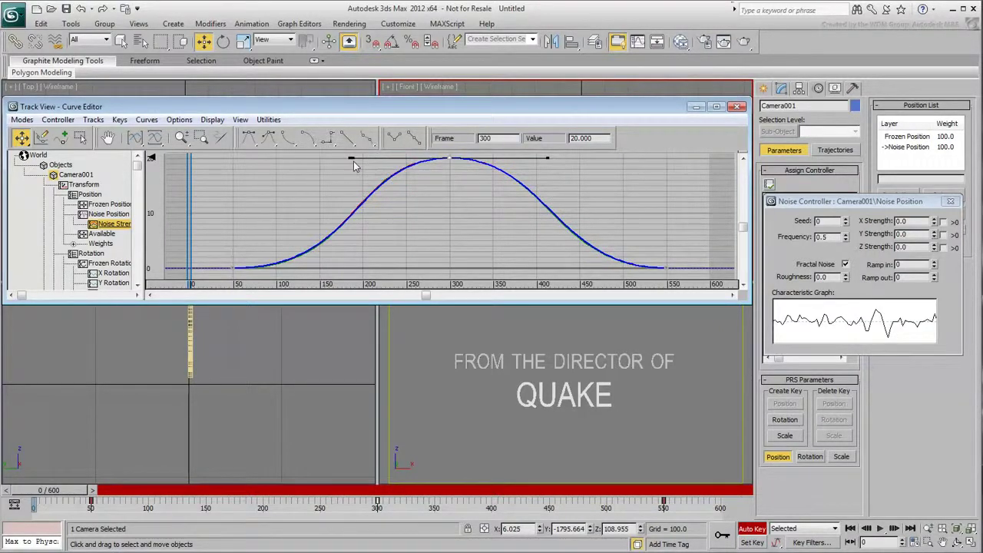
left_click(737, 107)
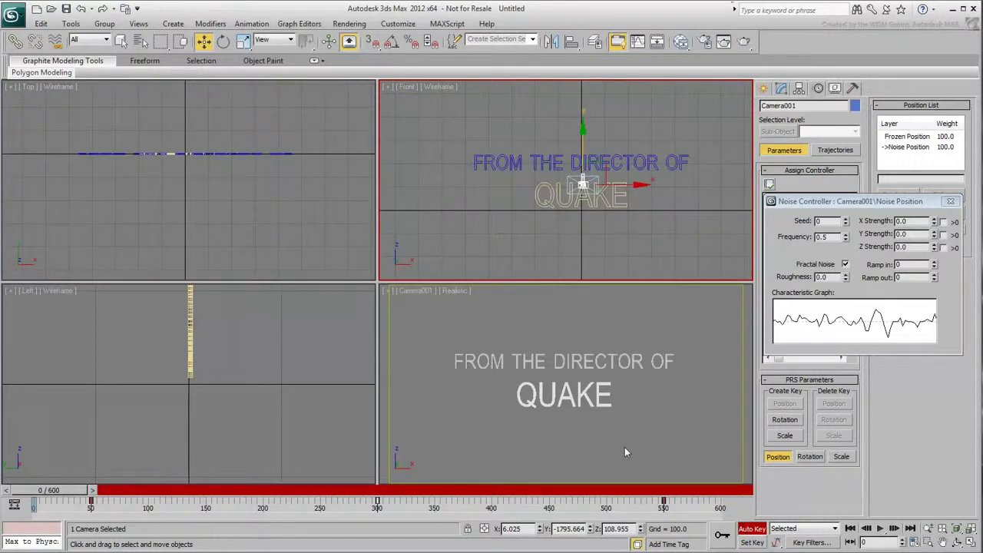
- Turn off Auto Key, play the shake animation in the maximized camera view, and return to frame 0
left_click(752, 530)
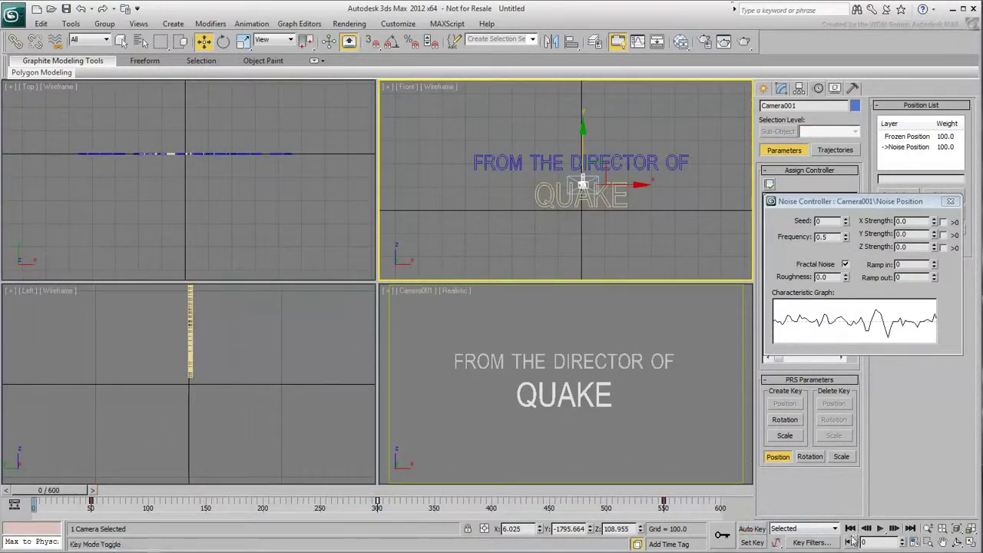
left_click(695, 464)
key("alt+w")
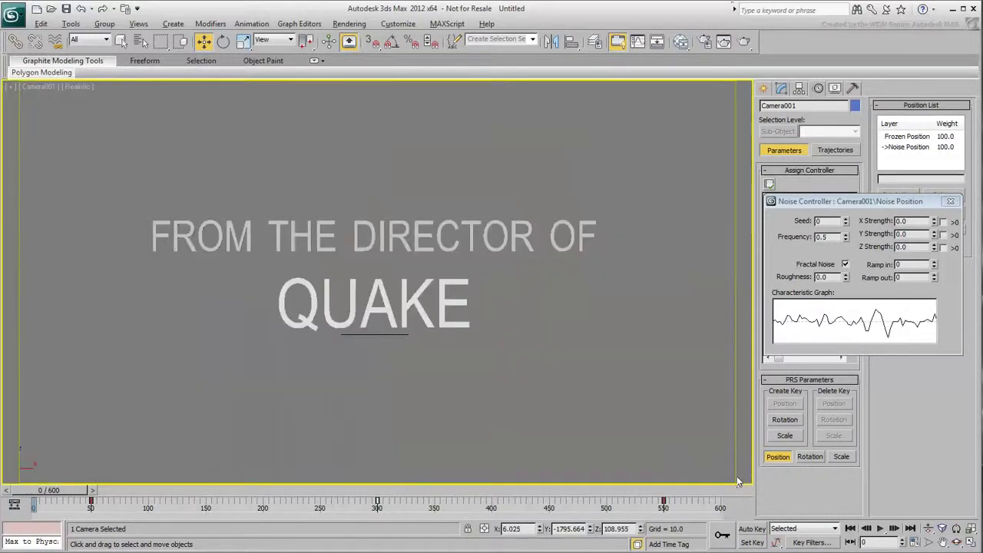
left_click(881, 528)
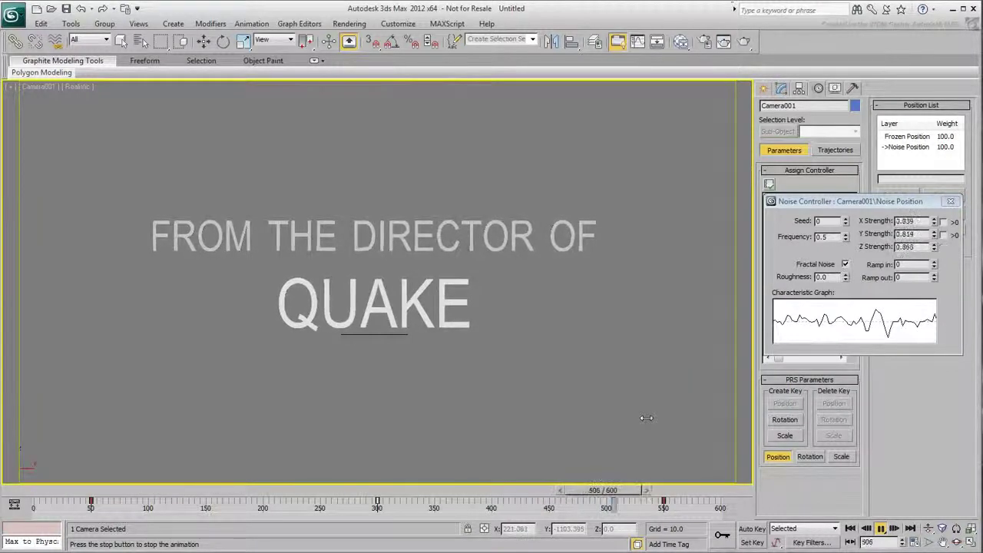
left_click(881, 529)
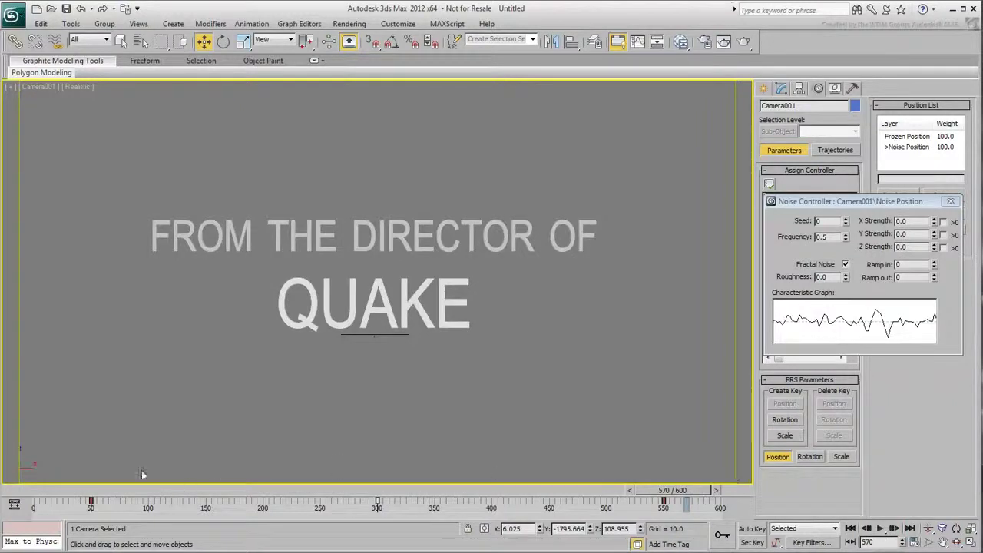
left_click(31, 490)
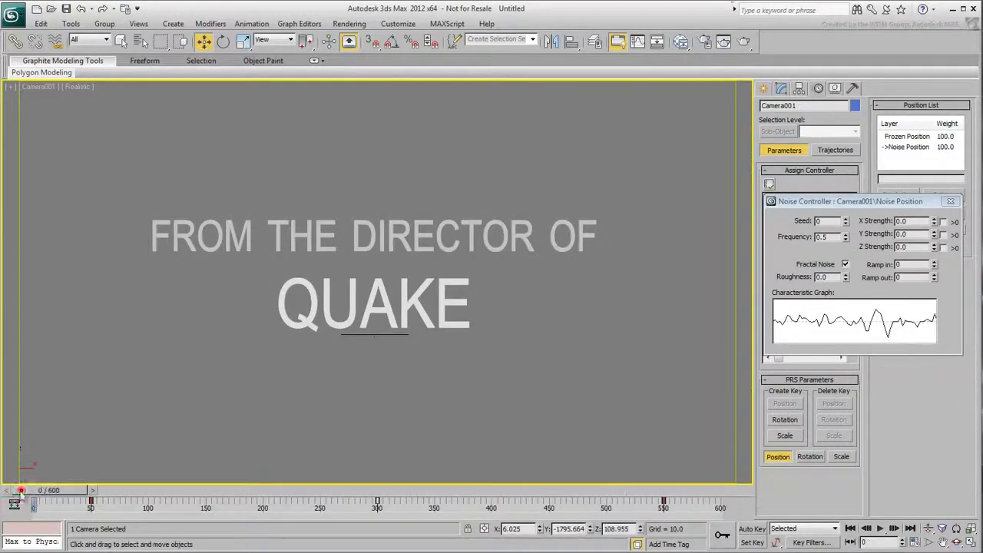
- Close the noise controller settings and rename the camera's Noise Position layer in the position list to "Quake Effect"
left_click(949, 201)
left_click(905, 147)
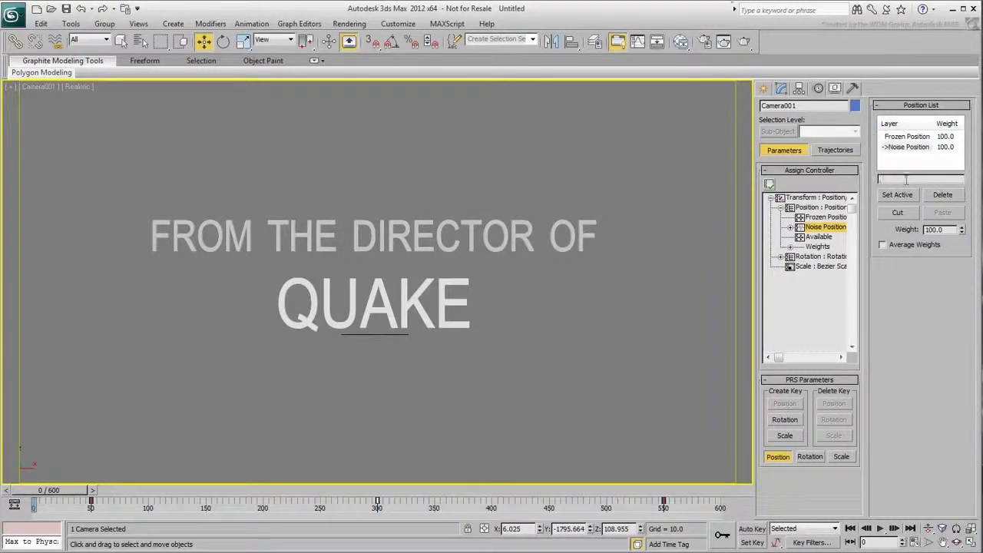
type("Qua")
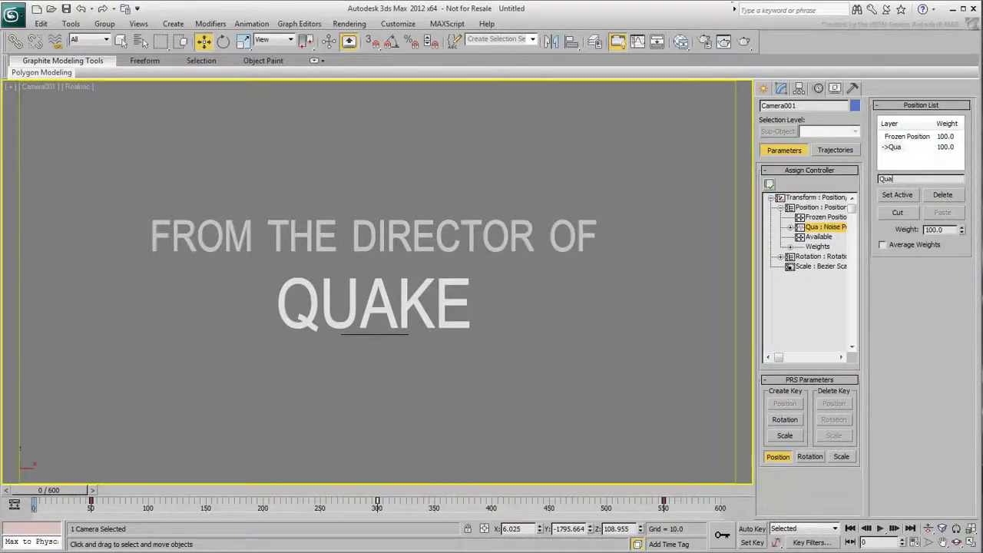
type("ke Effect")
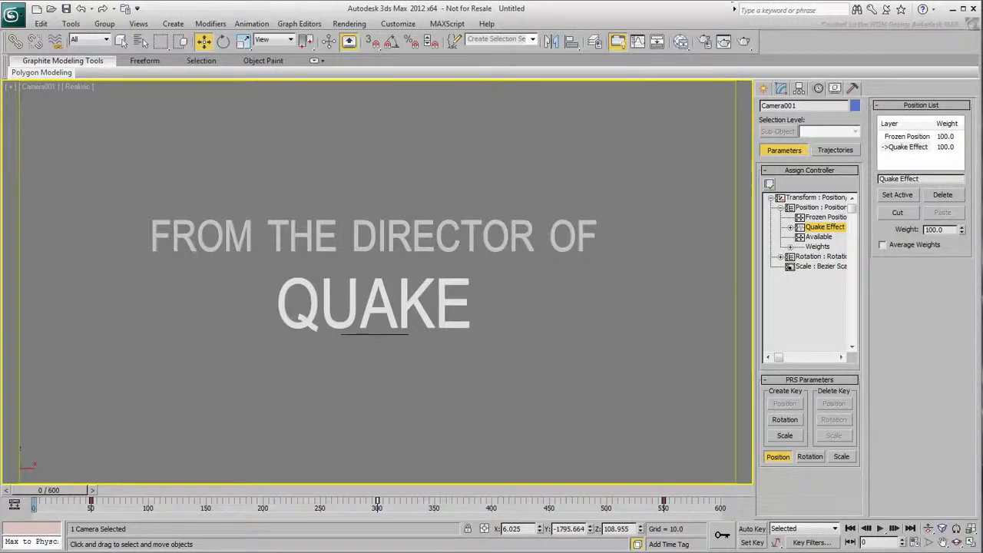
key("Return")
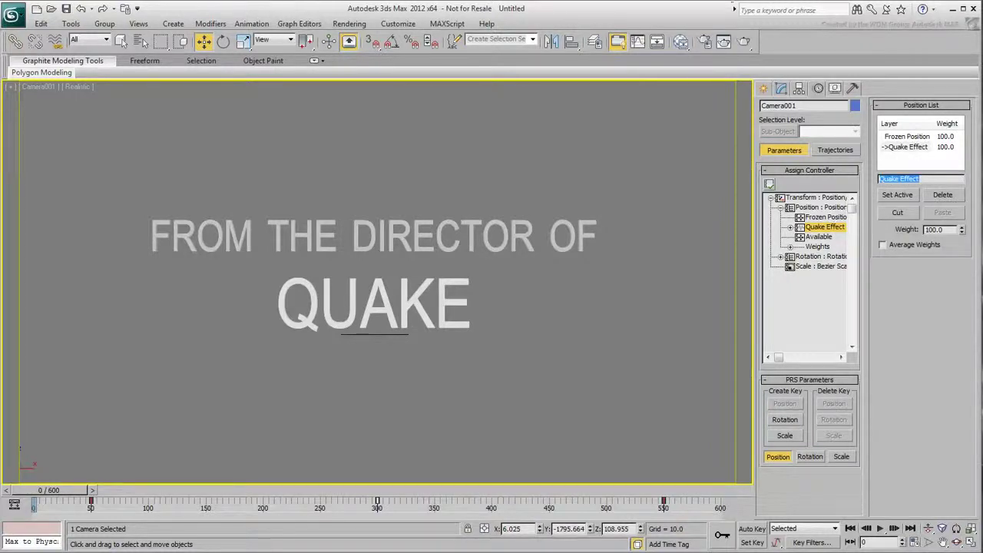